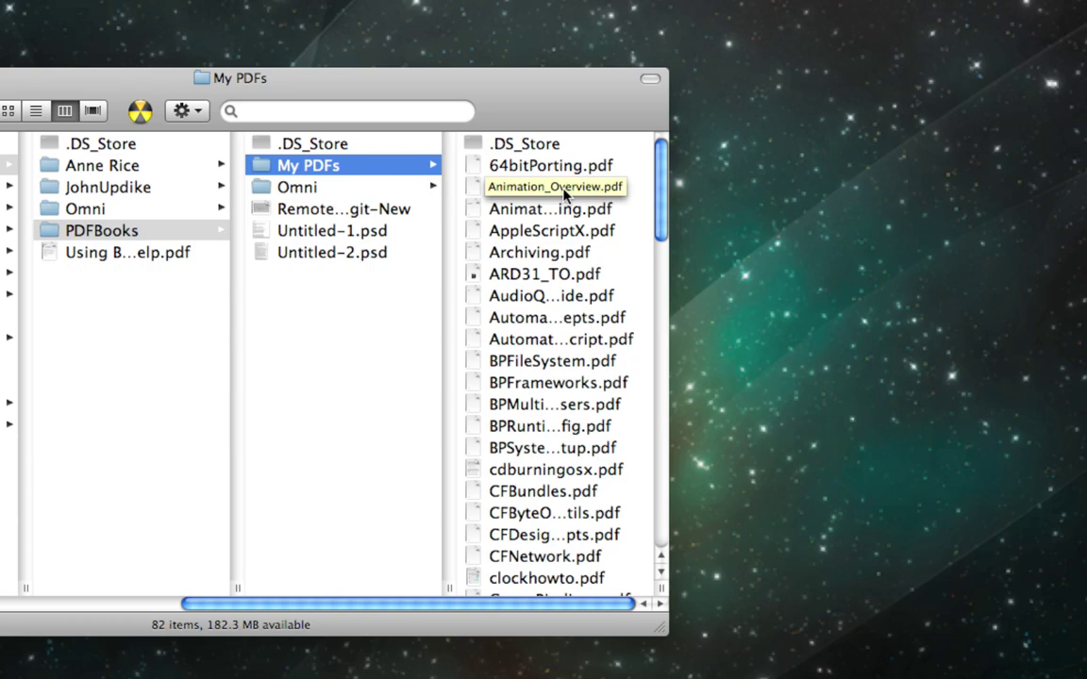
Step: Select Animation_Overview.pdf and Animation_Types_Timing.pdf in My PDFs and open both in Preview
{"action": "left_click", "coordinate": [564, 192]}
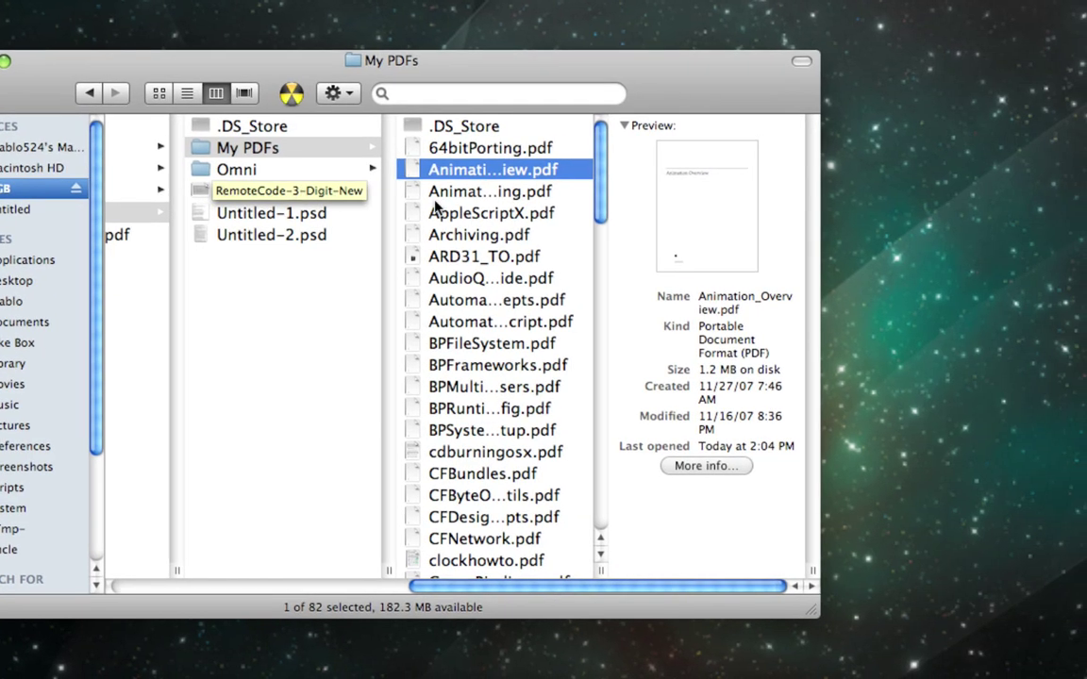
{"action": "left_click", "coordinate": [505, 197], "text": "shift"}
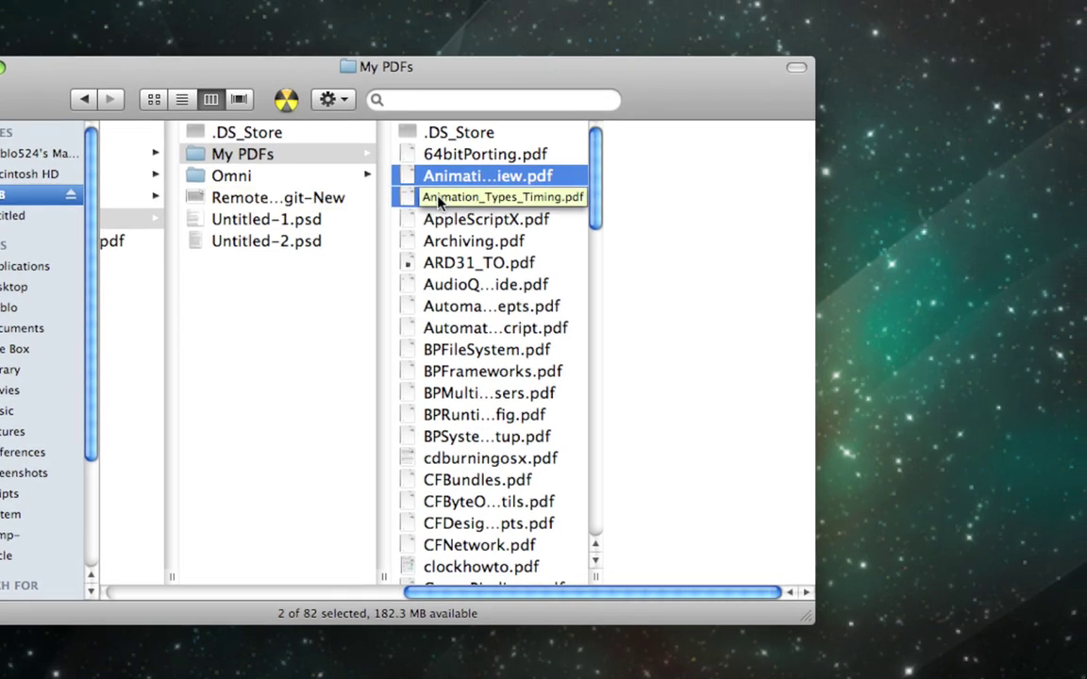
{"action": "right_click", "coordinate": [438, 201]}
{"action": "mouse_move", "coordinate": [579, 227]}
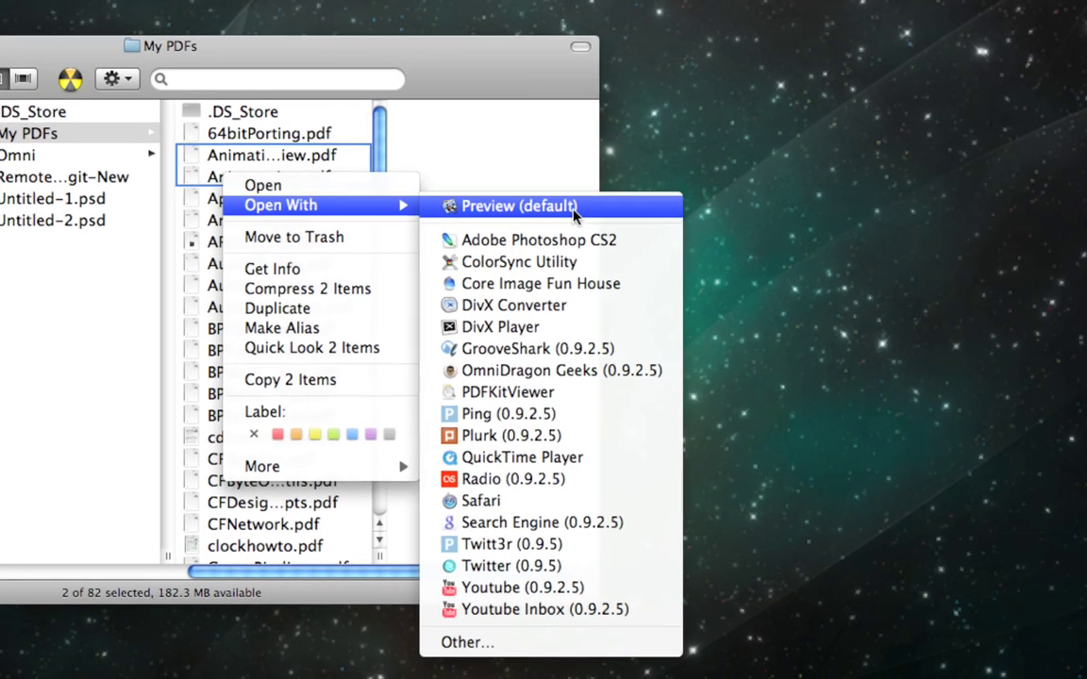
{"action": "left_click", "coordinate": [572, 213]}
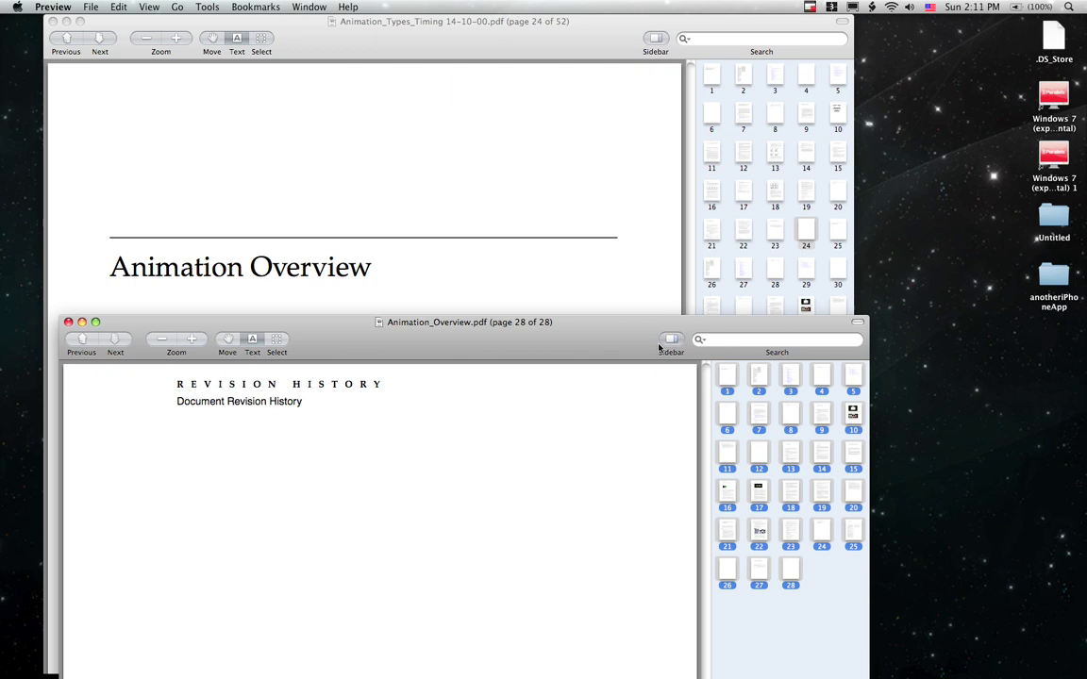
Step: Raise the Animation_Overview window, keep its sidebar on Thumbnails, then lower it to reveal the other document
{"action": "left_click_drag", "start_coordinate": [663, 327], "coordinate": [723, 26]}
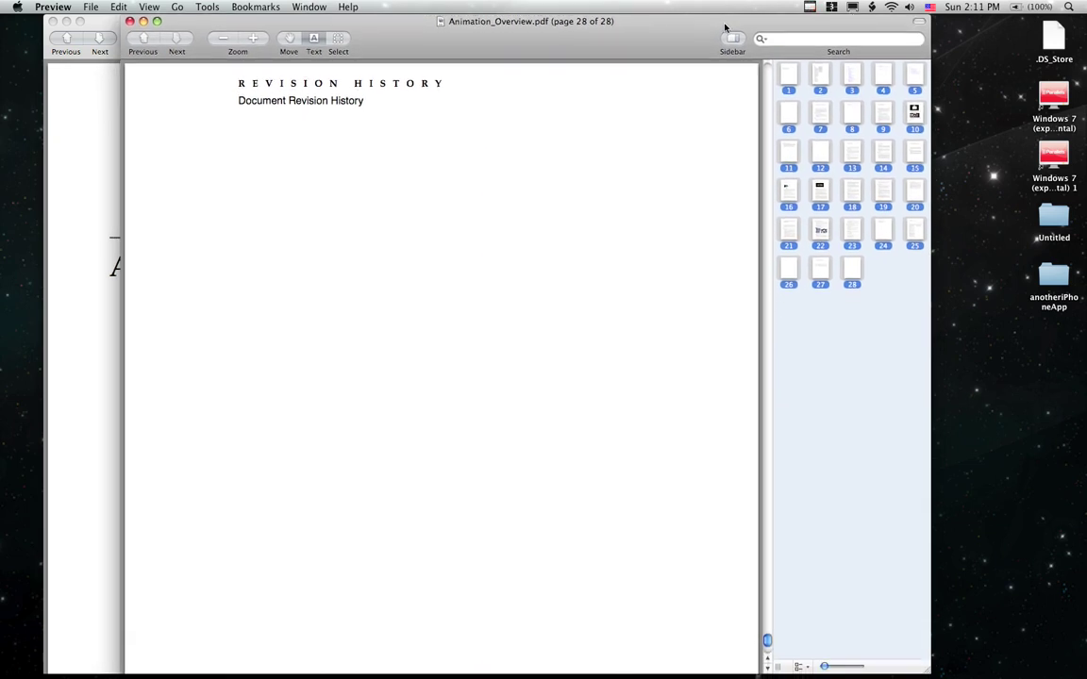
{"action": "left_click", "coordinate": [799, 666]}
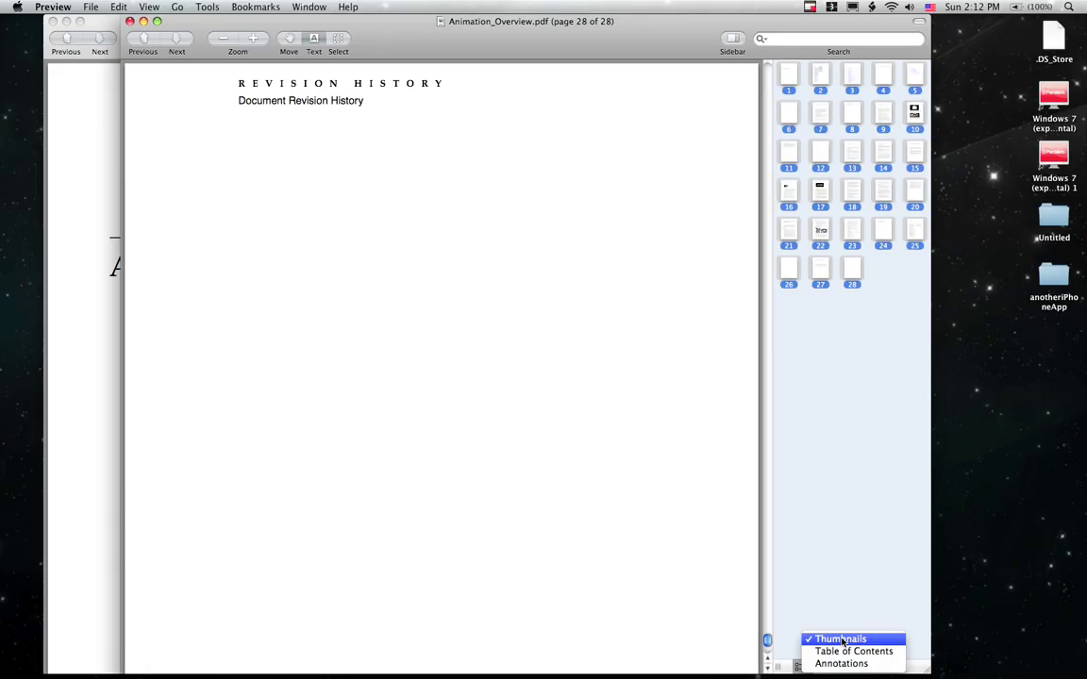
{"action": "left_click", "coordinate": [839, 500]}
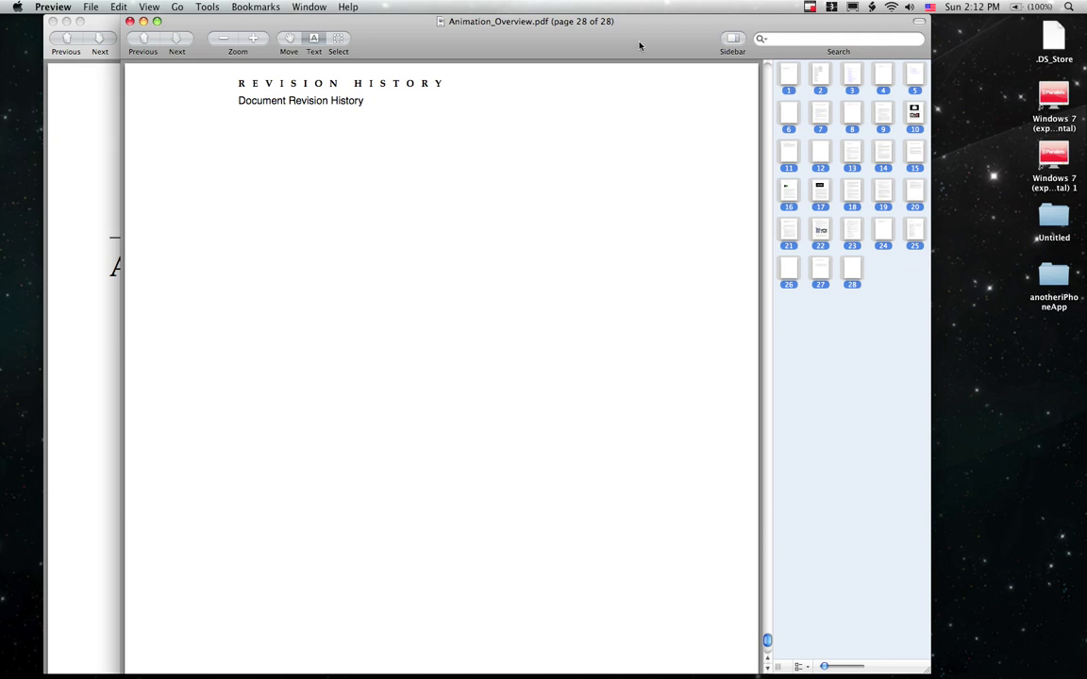
{"action": "left_click_drag", "start_coordinate": [634, 49], "coordinate": [572, 505]}
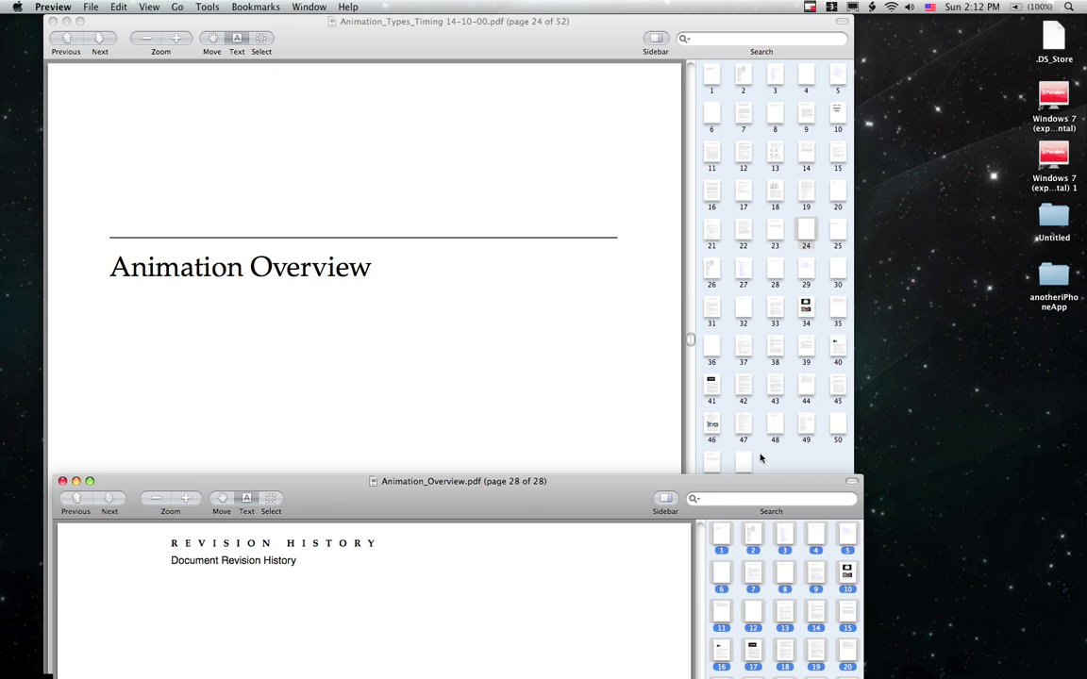
Step: Drag the 28 Animation_Overview thumbnails in after page 52 of Animation_Types_Timing, making 80 pages
{"action": "mouse_move", "coordinate": [761, 458]}
{"action": "left_mouse_down"}
{"action": "mouse_move", "coordinate": [798, 337]}
{"action": "mouse_move", "coordinate": [772, 223]}
{"action": "mouse_move", "coordinate": [727, 386]}
{"action": "mouse_move", "coordinate": [725, 277]}
{"action": "mouse_move", "coordinate": [728, 434]}
{"action": "mouse_move", "coordinate": [745, 472]}
{"action": "mouse_move", "coordinate": [760, 462]}
{"action": "left_mouse_up"}
{"action": "left_click", "coordinate": [753, 411]}
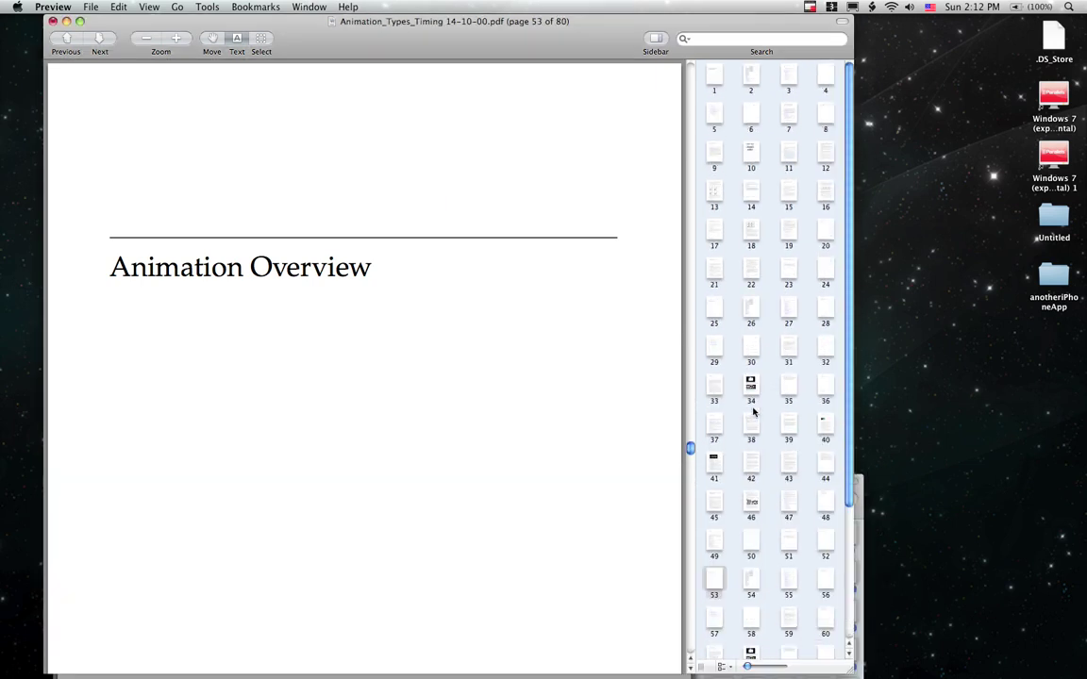
{"action": "scroll", "coordinate": [753, 396], "scroll_direction": "down", "scroll_amount": 5}
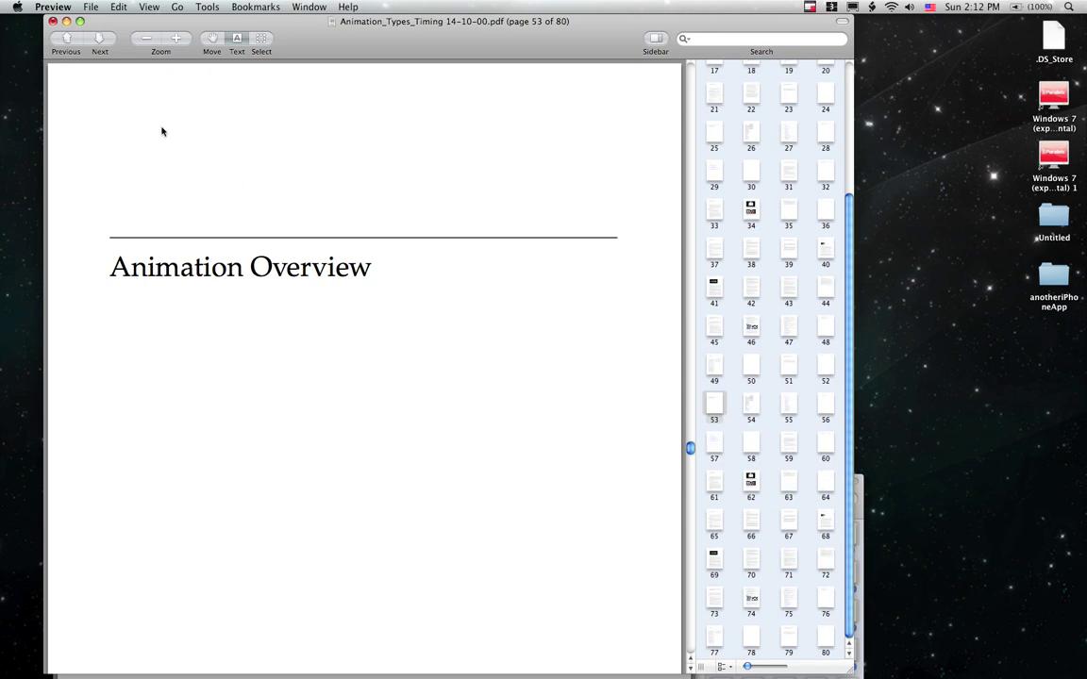
Step: Save As the merged document to the Desktop as Animation_Types_Timing 14-10-00.pdf in PDF format
{"action": "left_click", "coordinate": [89, 7]}
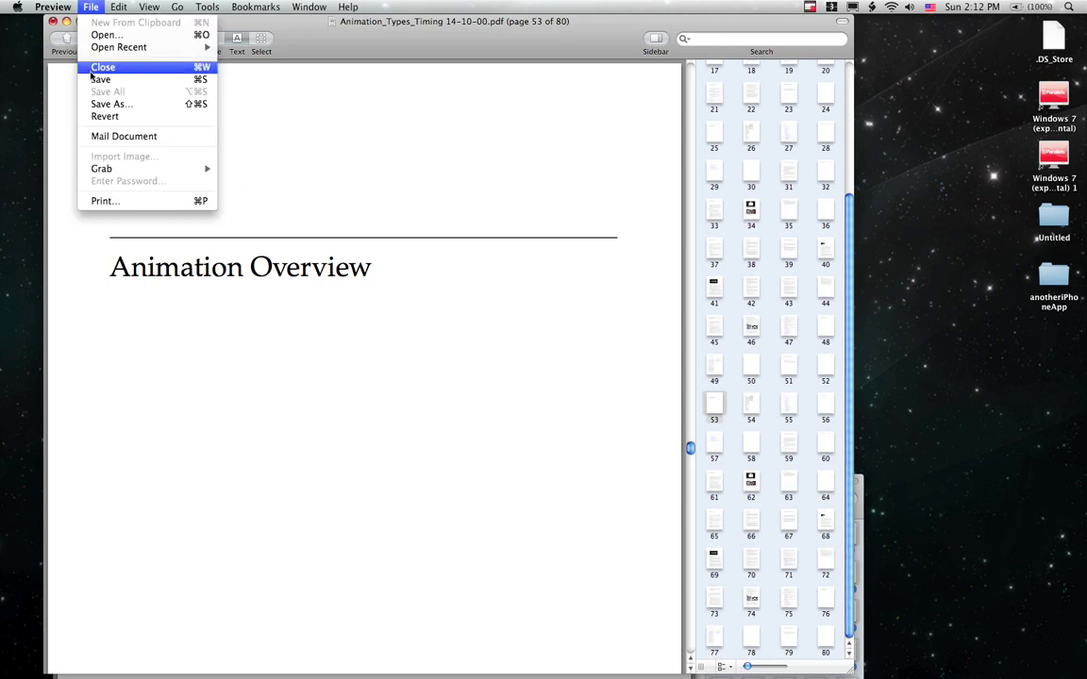
{"action": "left_click", "coordinate": [111, 103]}
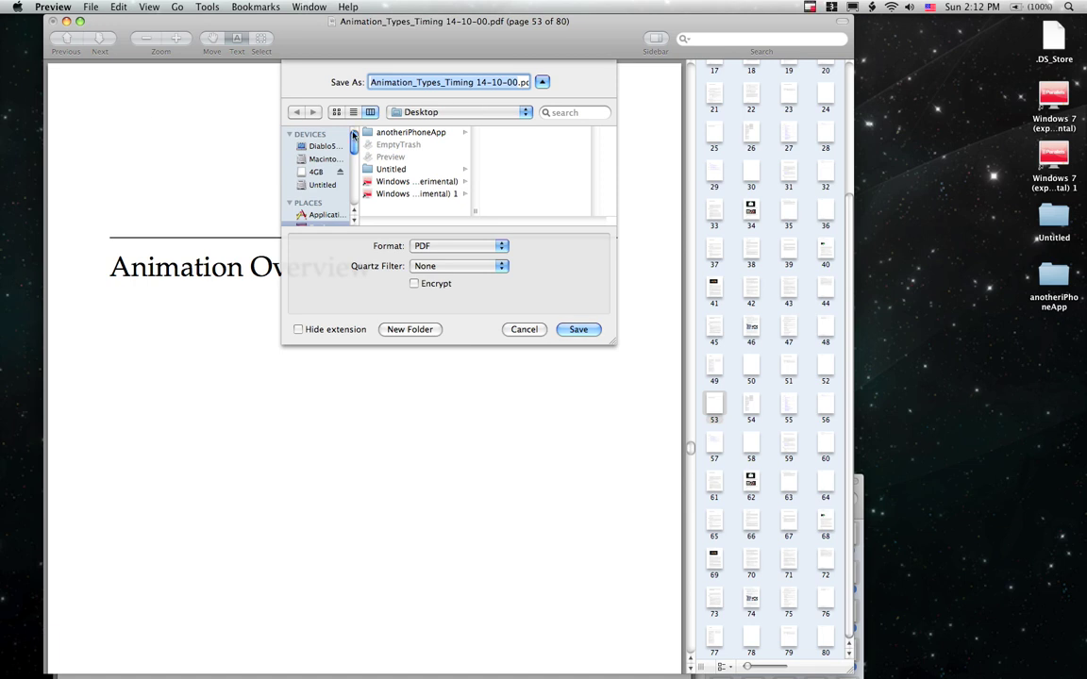
{"action": "left_click", "coordinate": [576, 330]}
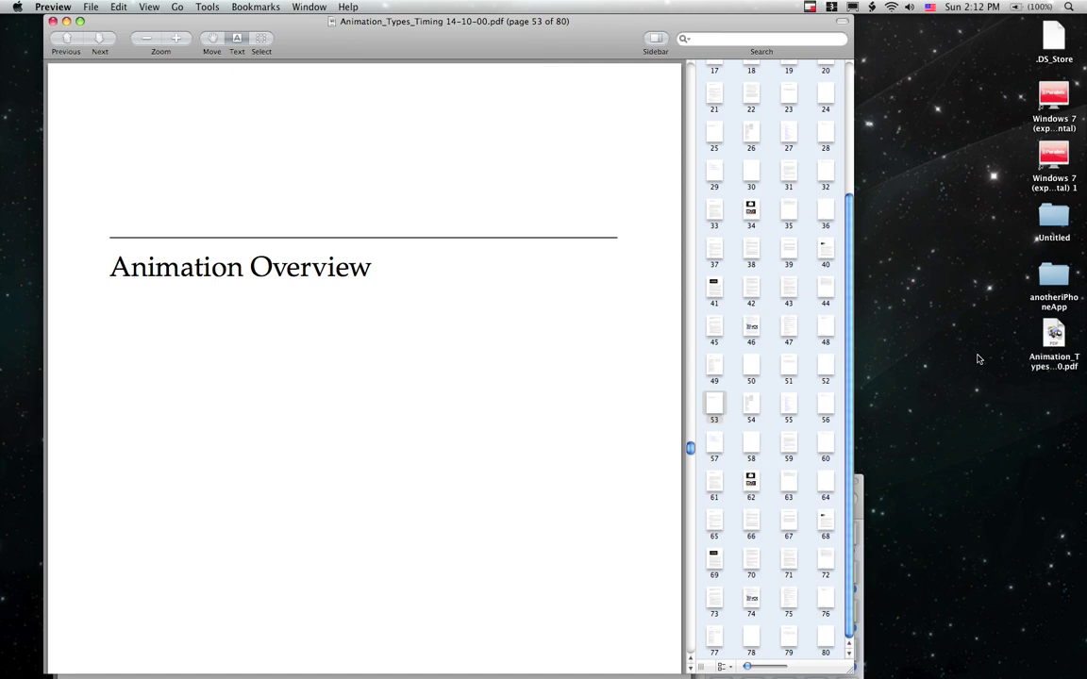
{"action": "left_click", "coordinate": [1050, 345]}
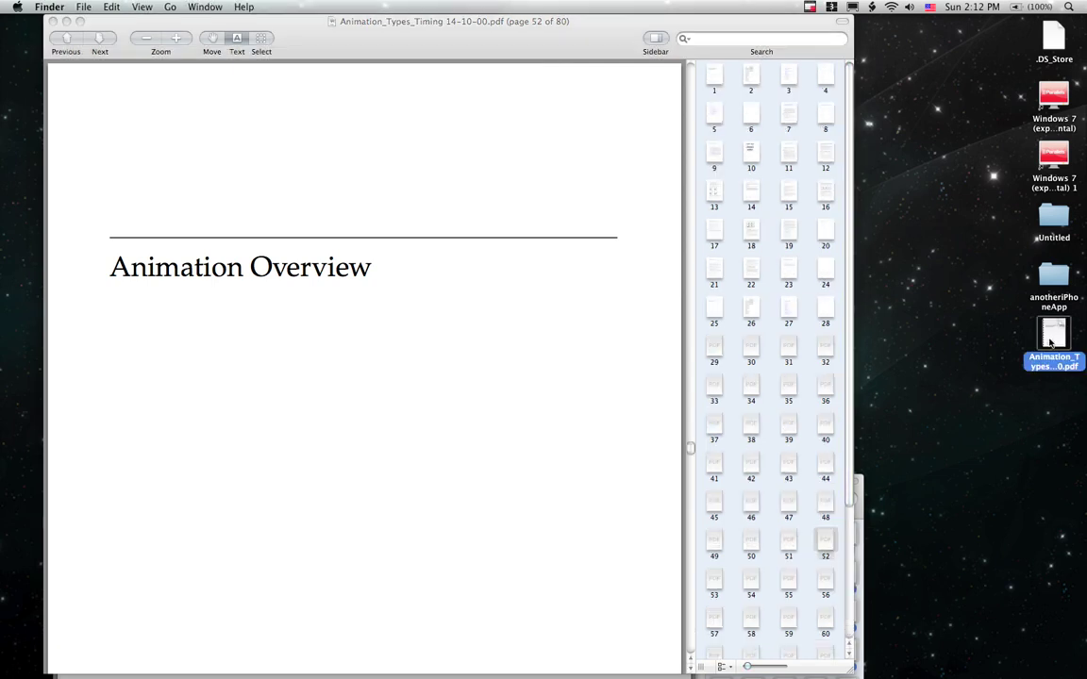
{"action": "key", "text": "space"}
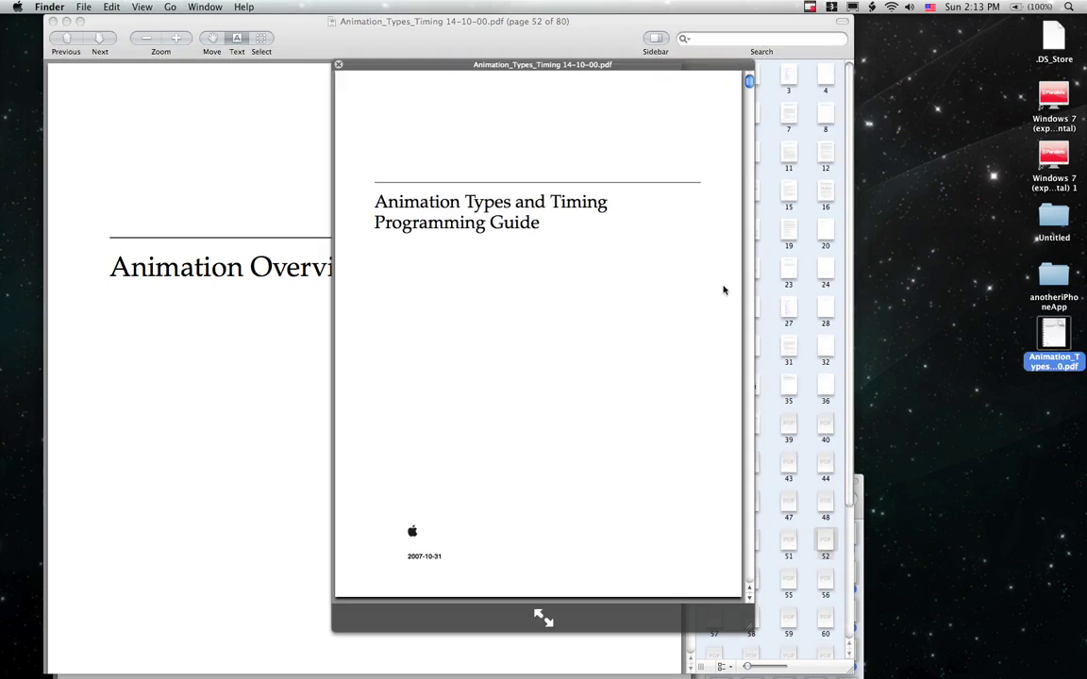
{"action": "scroll", "coordinate": [724, 290], "scroll_direction": "down", "scroll_amount": 10}
{"action": "scroll", "coordinate": [723, 290], "scroll_direction": "down", "scroll_amount": 20}
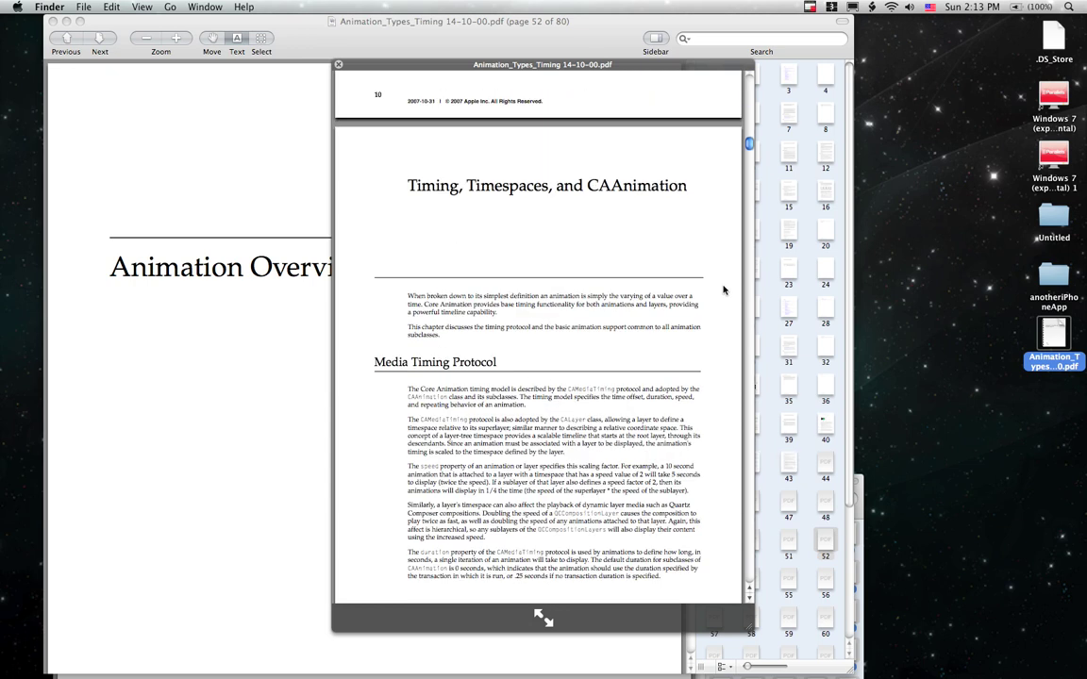
{"action": "scroll", "coordinate": [724, 289], "scroll_direction": "down", "scroll_amount": 20}
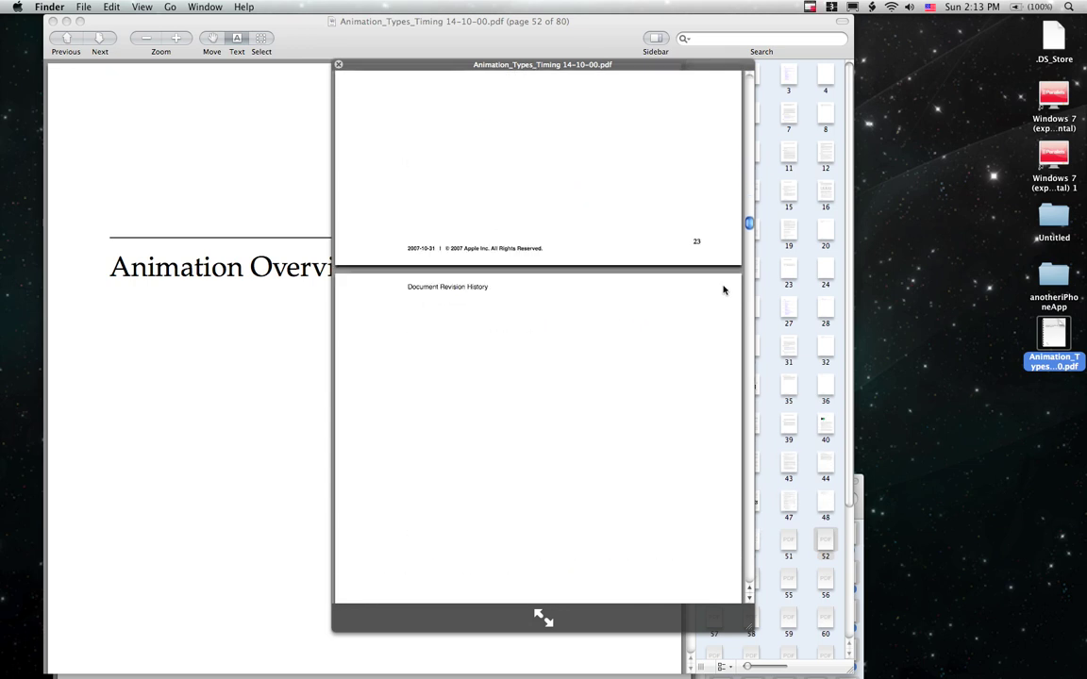
{"action": "scroll", "coordinate": [724, 290], "scroll_direction": "down", "scroll_amount": 20}
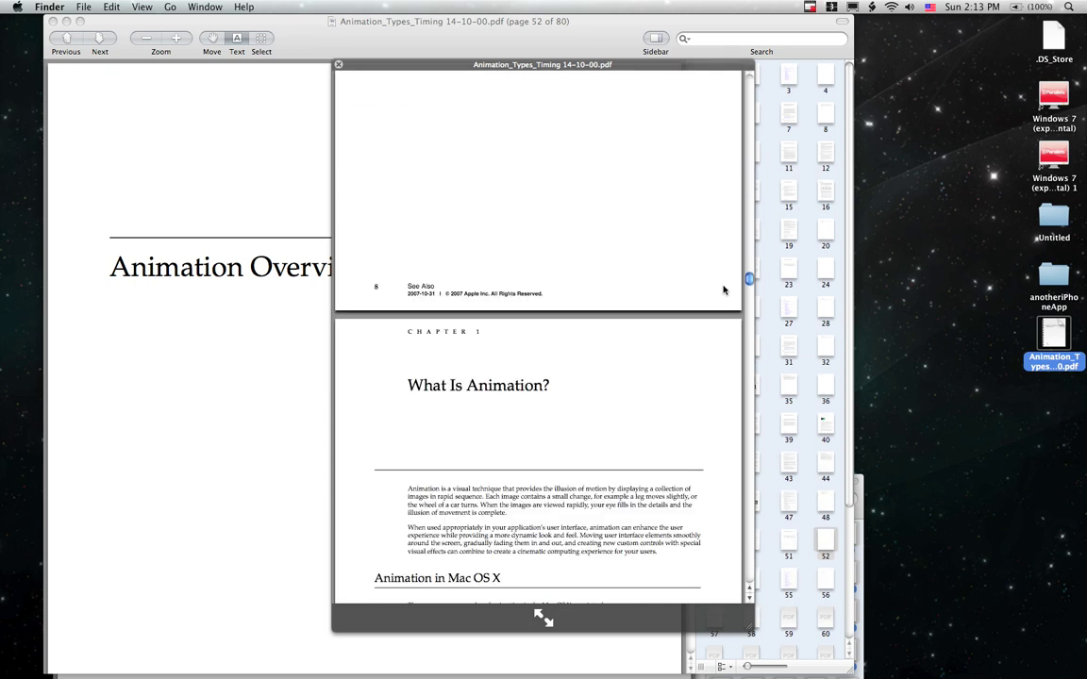
{"action": "scroll", "coordinate": [724, 290], "scroll_direction": "down", "scroll_amount": 10}
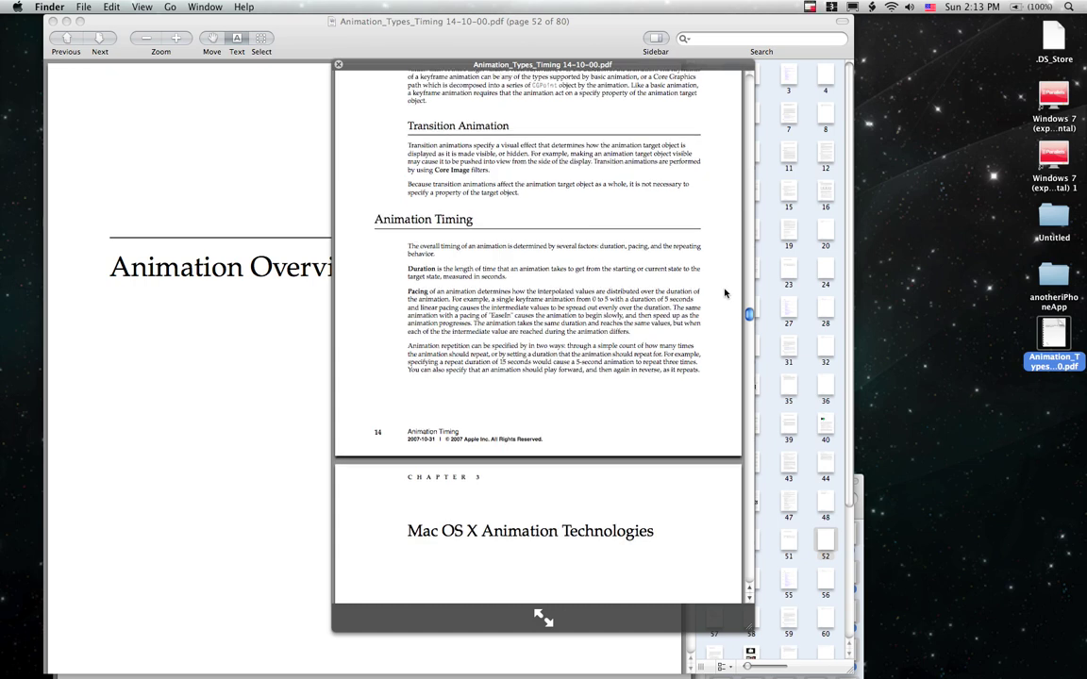
{"action": "scroll", "coordinate": [724, 294], "scroll_direction": "down", "scroll_amount": 10}
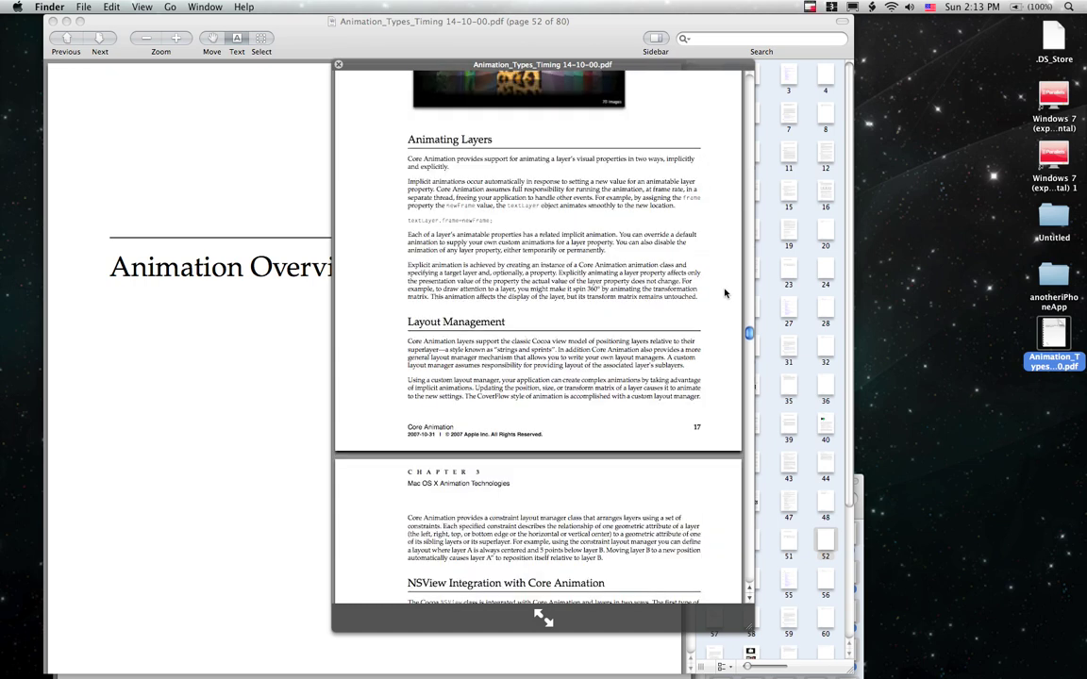
{"action": "scroll", "coordinate": [724, 293], "scroll_direction": "down", "scroll_amount": 20}
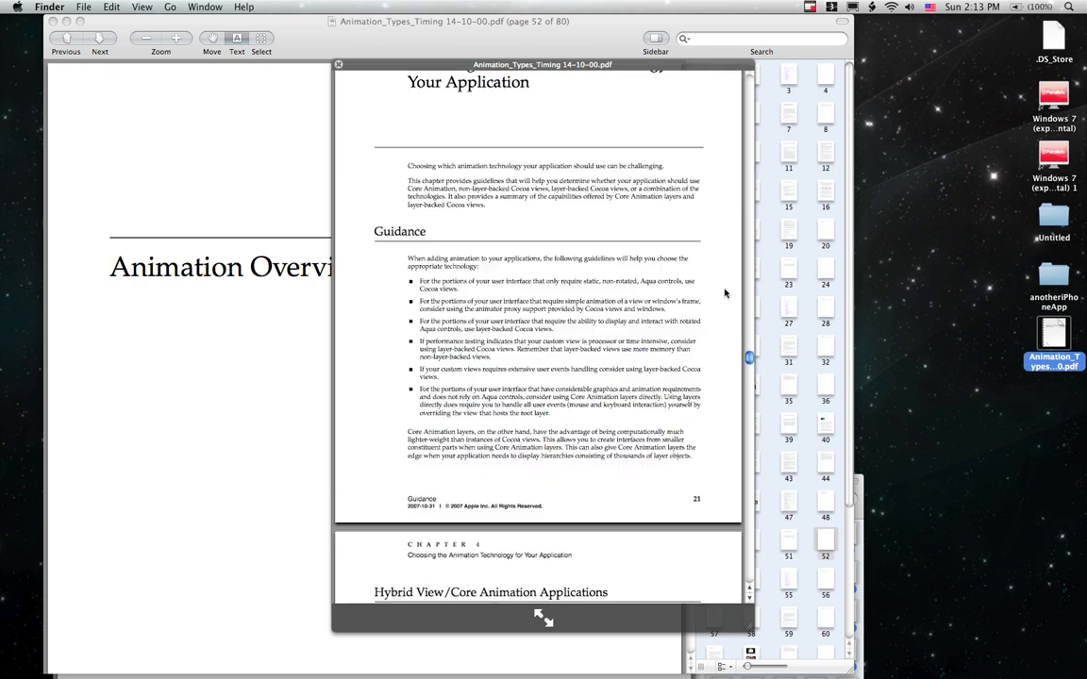
{"action": "scroll", "coordinate": [725, 293], "scroll_direction": "down", "scroll_amount": 20}
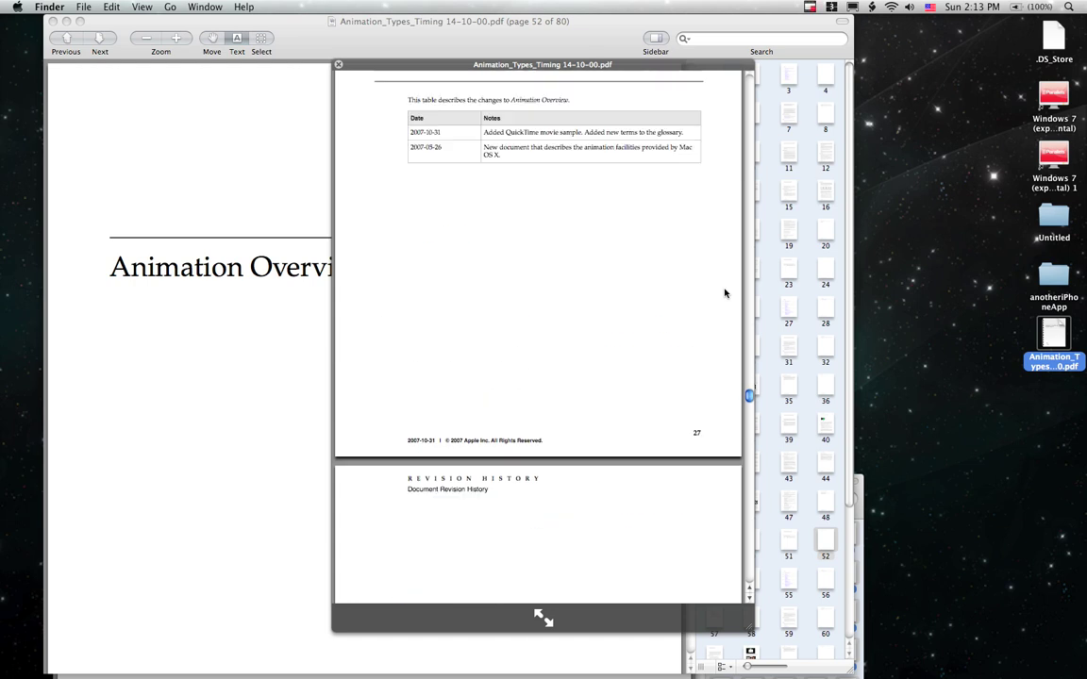
{"action": "scroll", "coordinate": [725, 293], "scroll_direction": "down", "scroll_amount": 20}
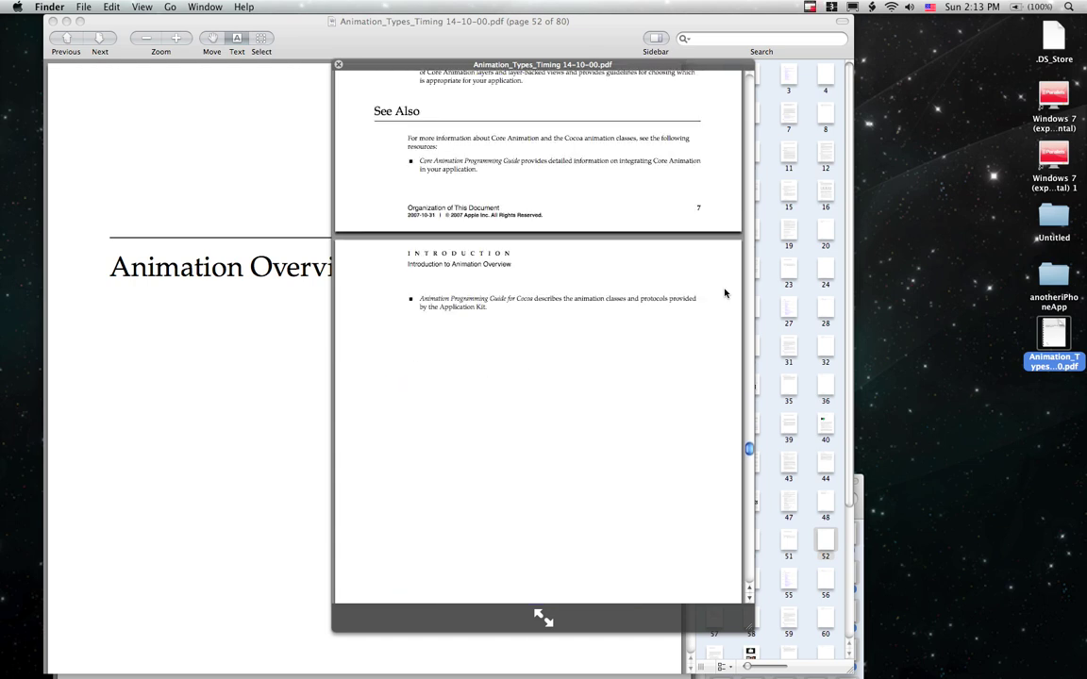
{"action": "scroll", "coordinate": [725, 293], "scroll_direction": "down", "scroll_amount": 10}
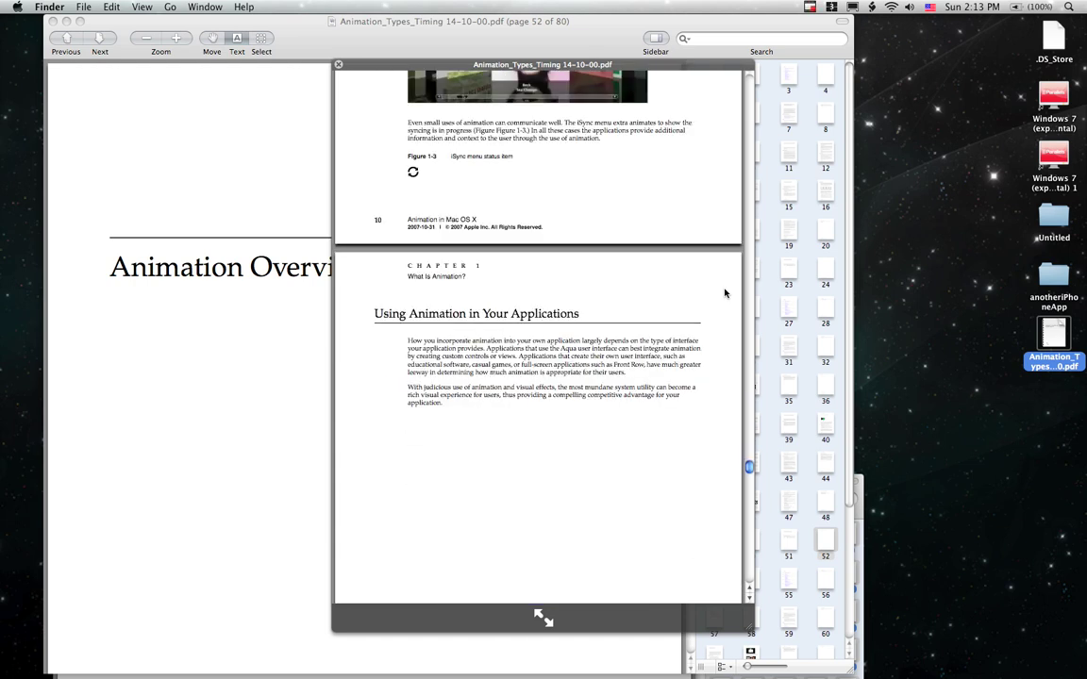
{"action": "key", "text": "space"}
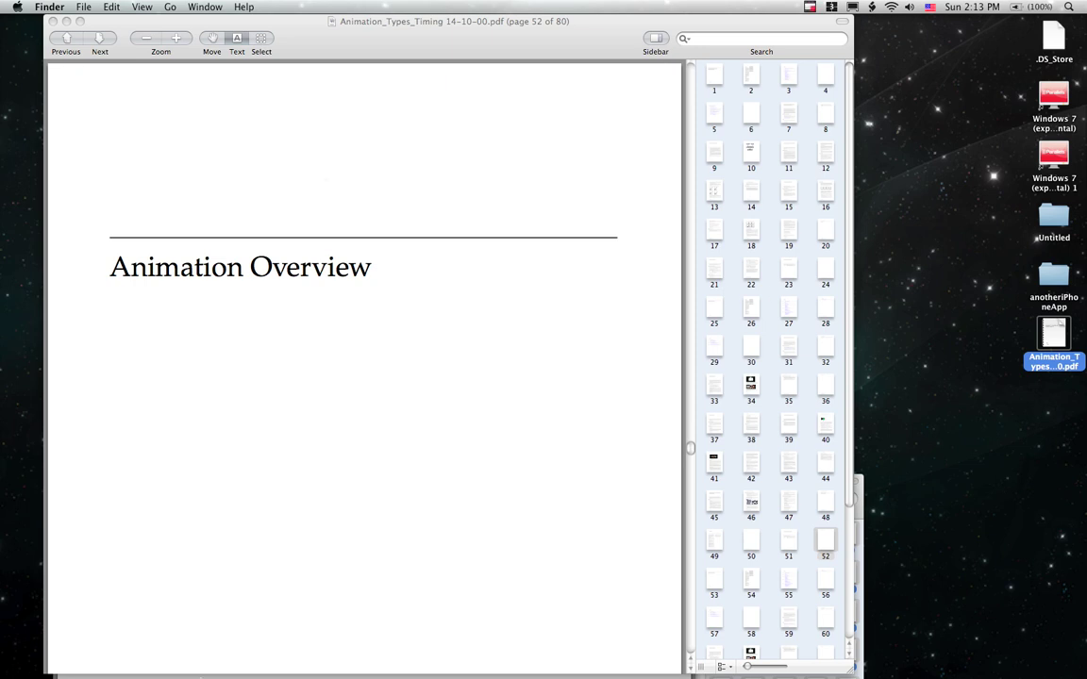
{"action": "mouse_move", "coordinate": [311, 665]}
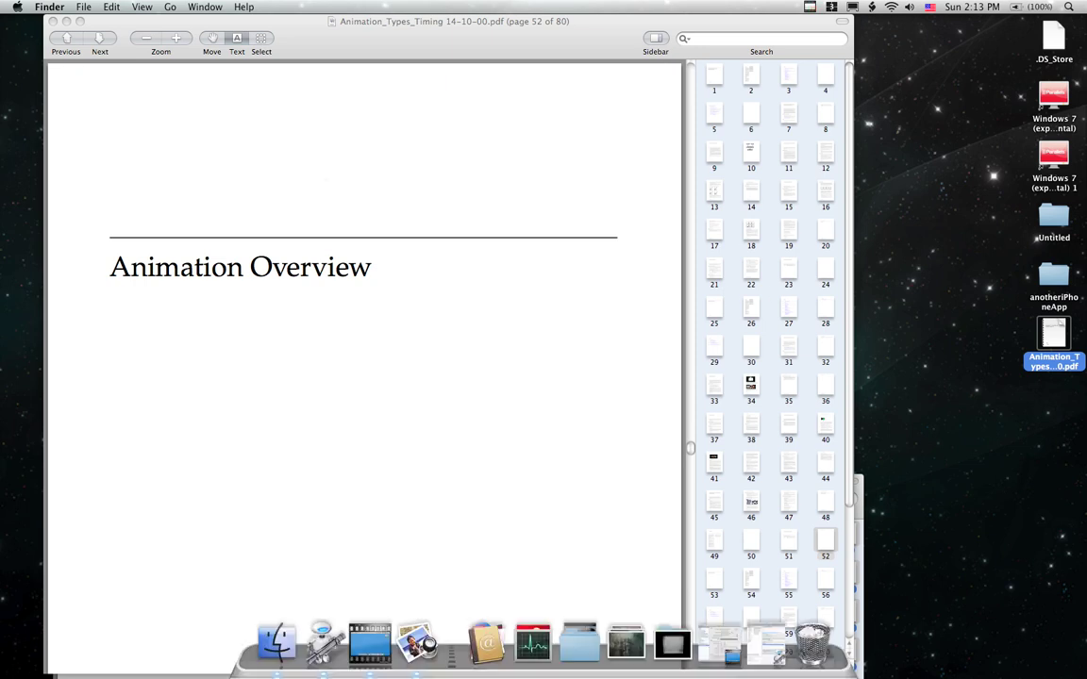
Step: Bring up Automator's CombinePDF workflow and select its Get Specified Finder Items action
{"action": "left_click", "coordinate": [322, 634]}
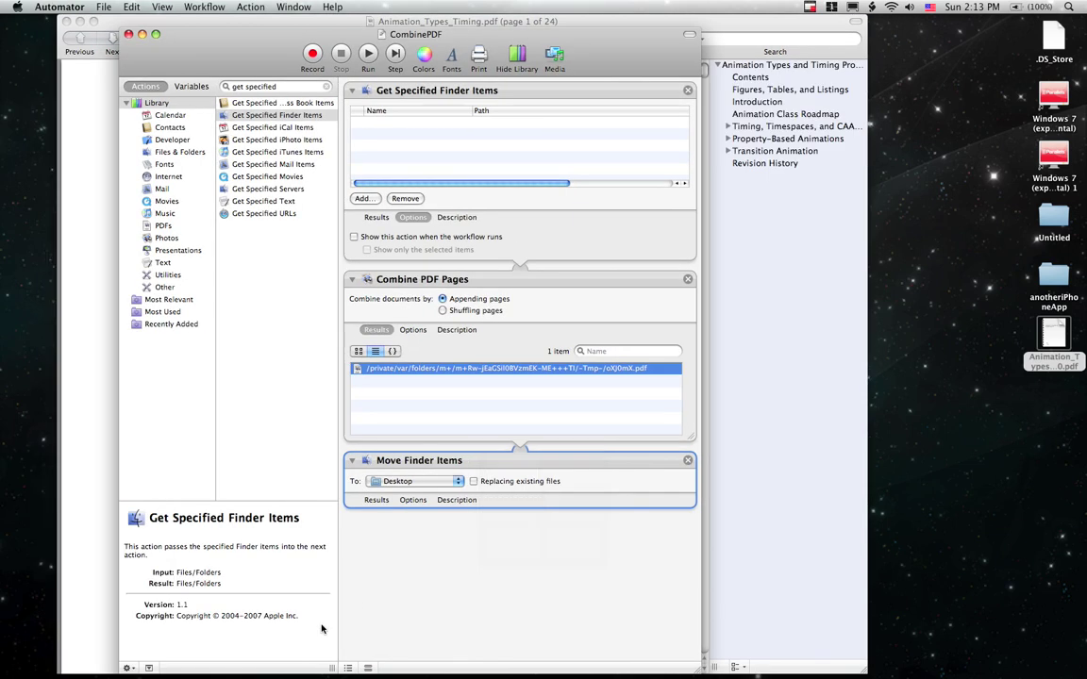
{"action": "left_click", "coordinate": [439, 92]}
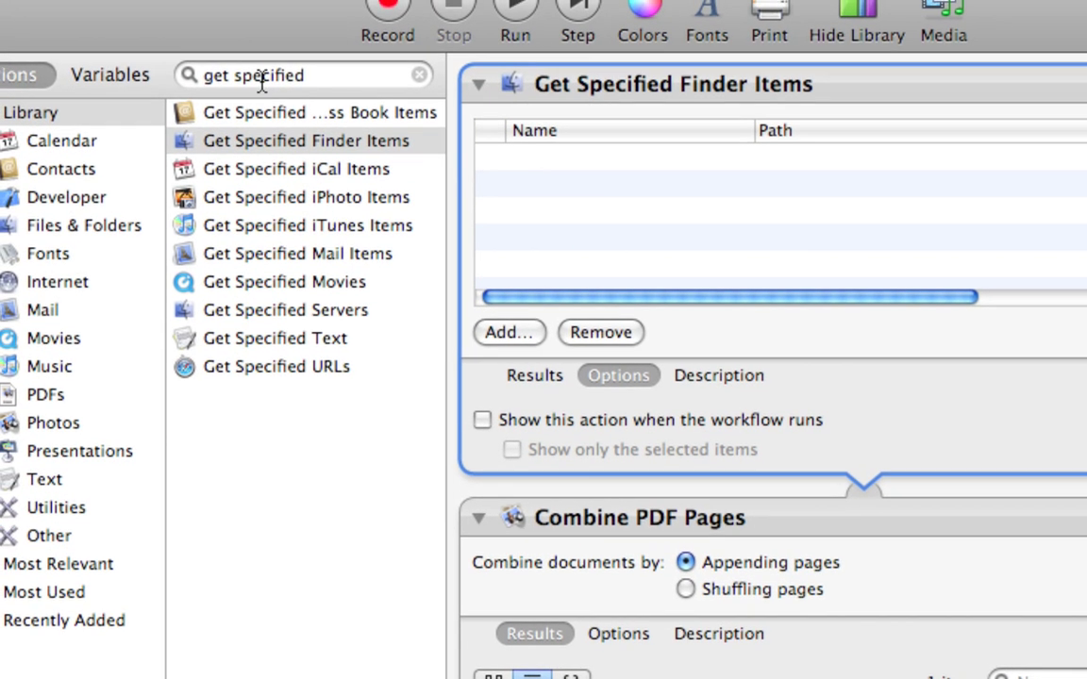
{"action": "triple_click", "coordinate": [256, 68]}
{"action": "type", "text": "ge"}
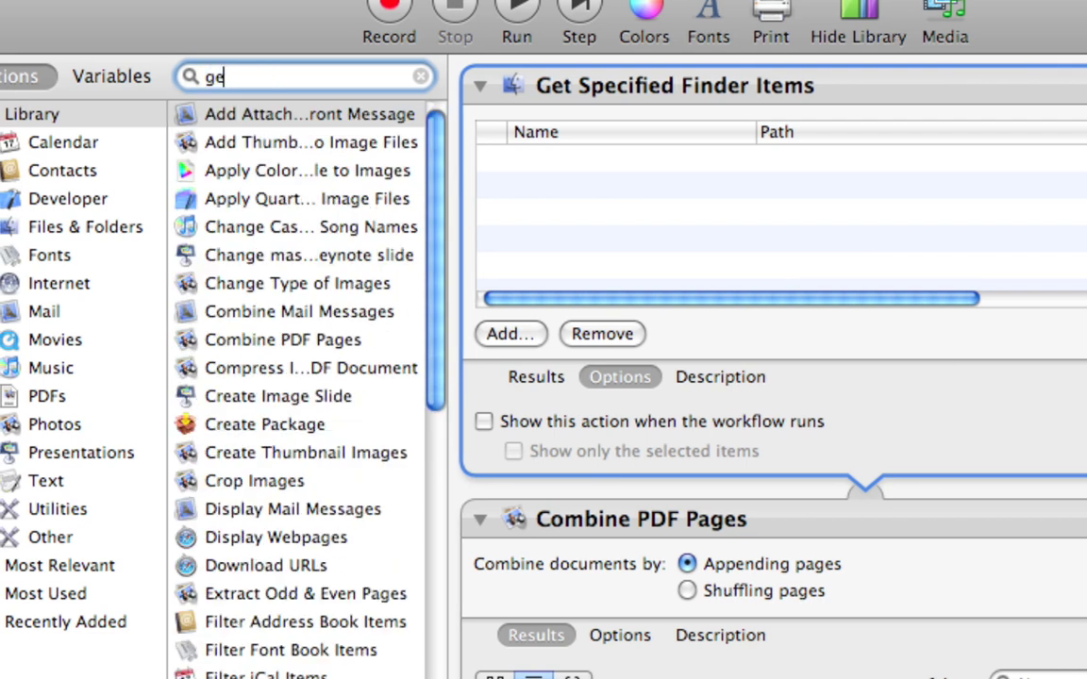
{"action": "type", "text": "t specified"}
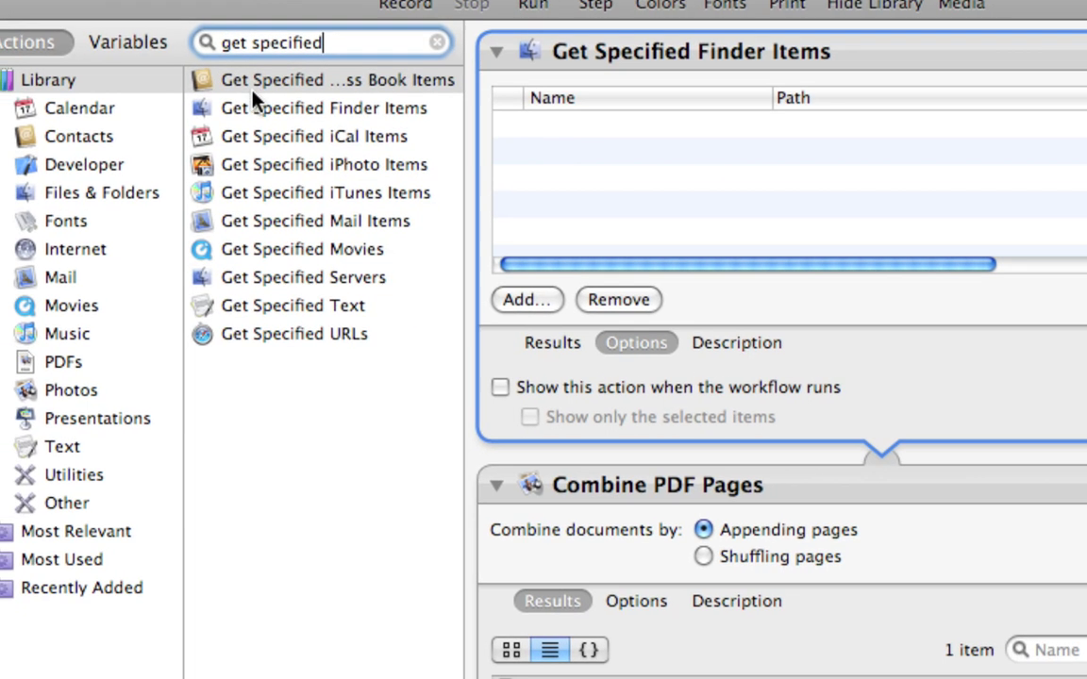
{"action": "left_click", "coordinate": [237, 109]}
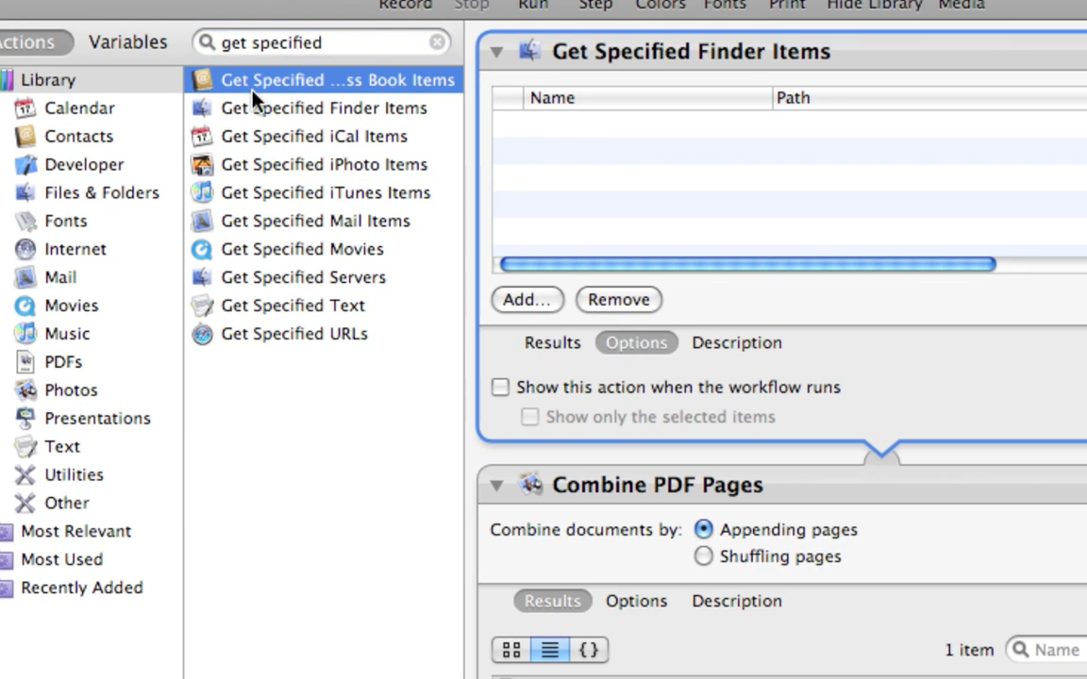
{"action": "left_click", "coordinate": [240, 130]}
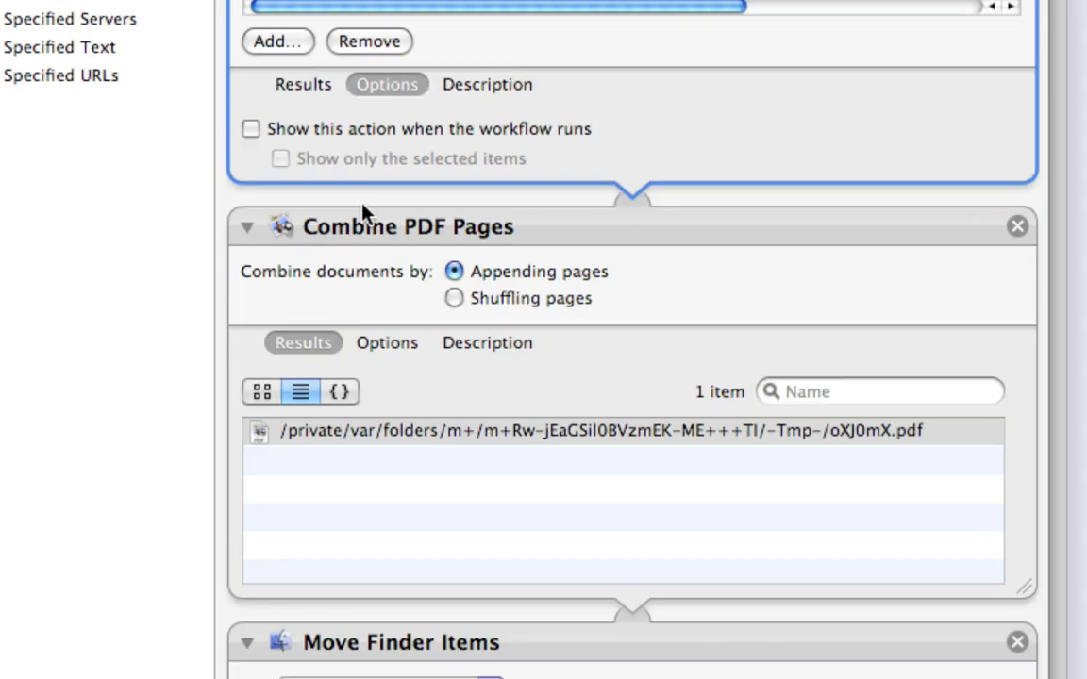
{"action": "left_click", "coordinate": [364, 217]}
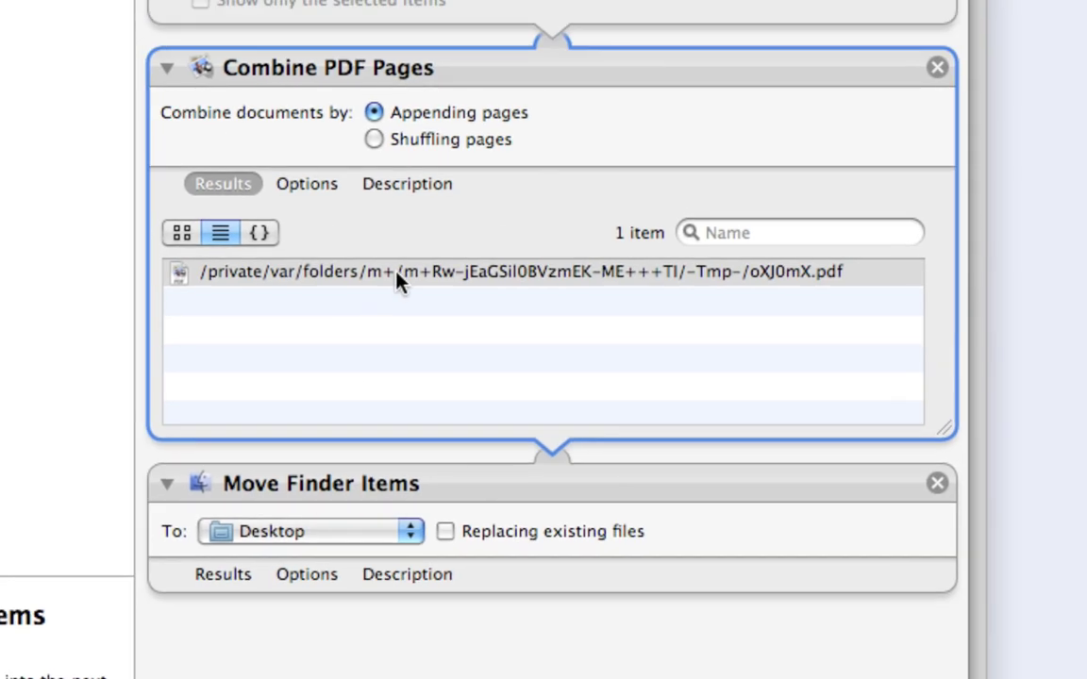
{"action": "left_click", "coordinate": [425, 345]}
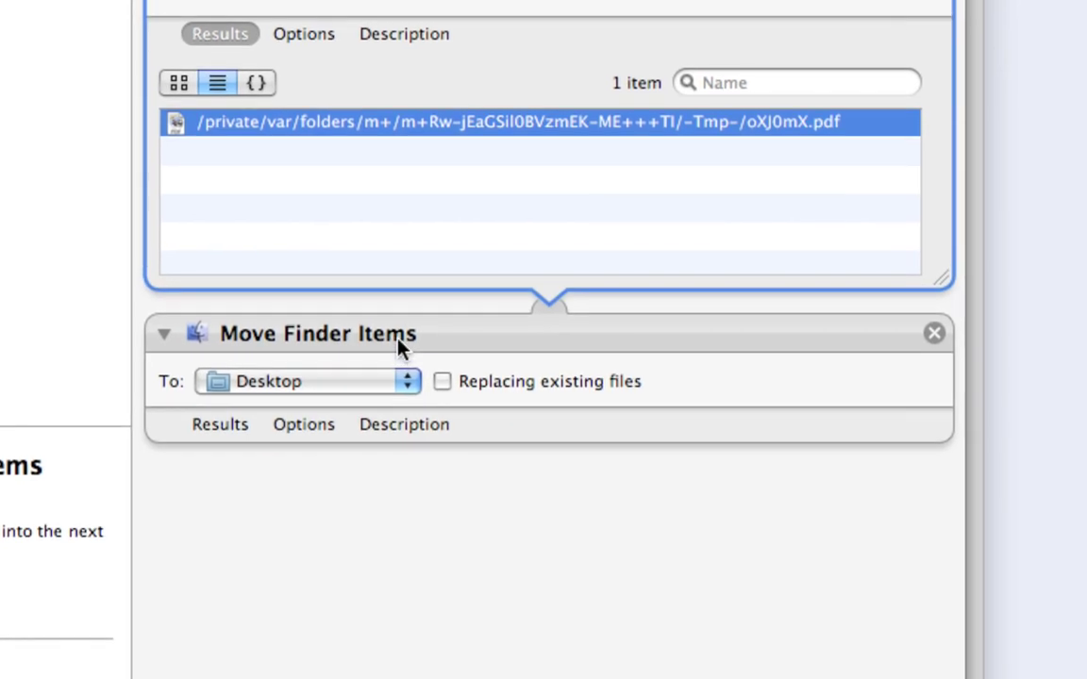
{"action": "left_click", "coordinate": [397, 343]}
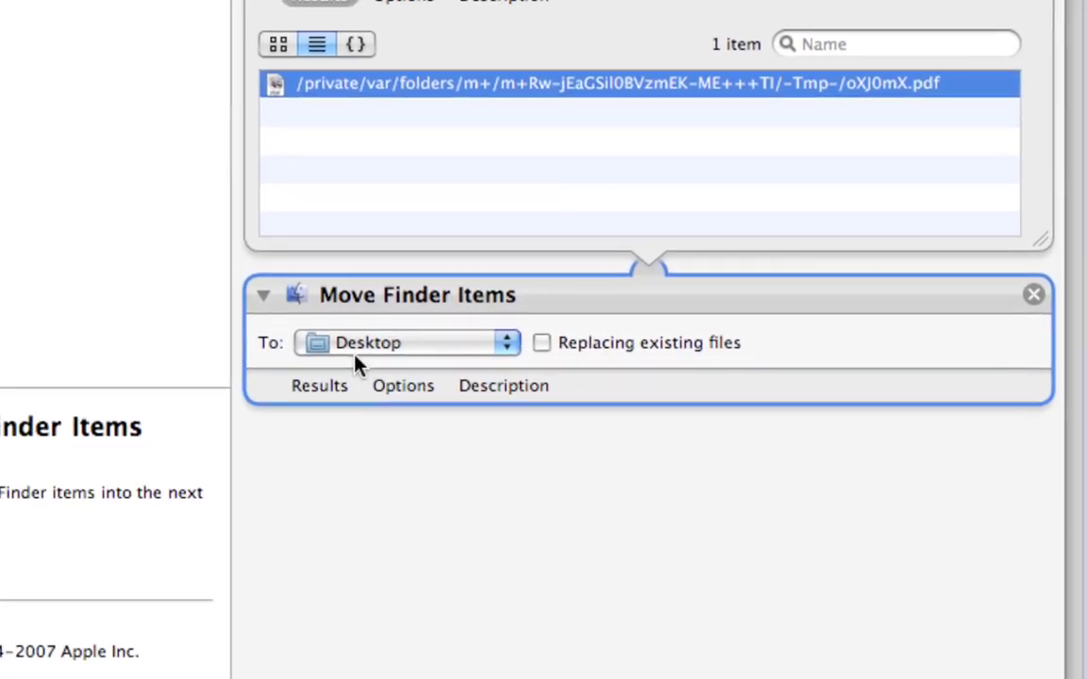
{"action": "left_click", "coordinate": [356, 345]}
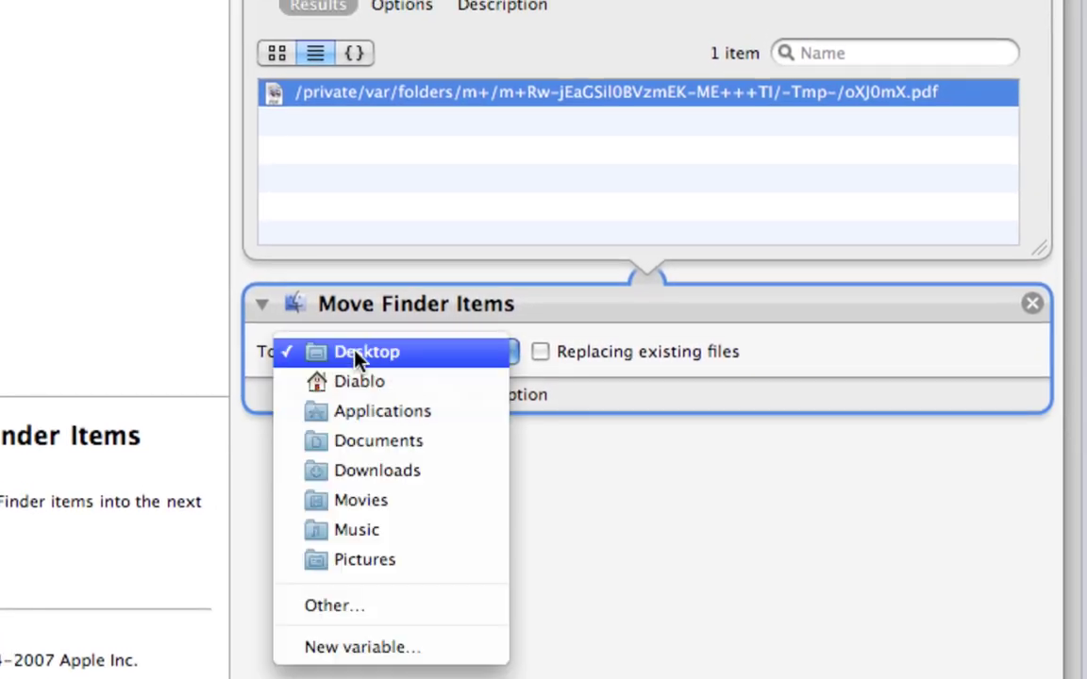
{"action": "left_click", "coordinate": [356, 351]}
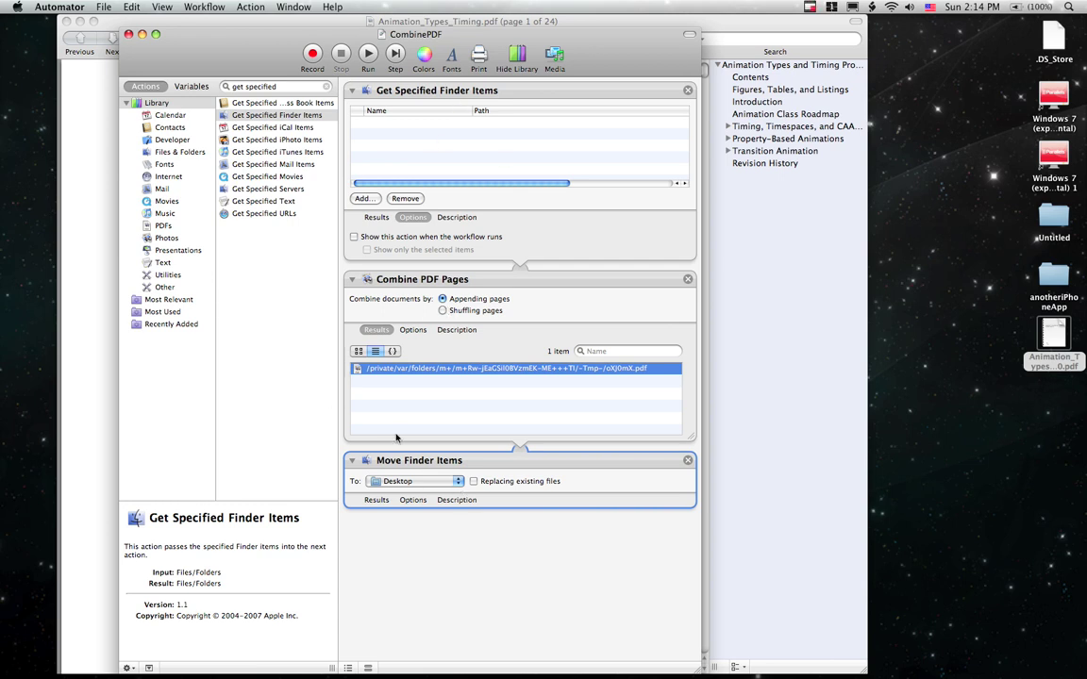
{"action": "left_click", "coordinate": [103, 7]}
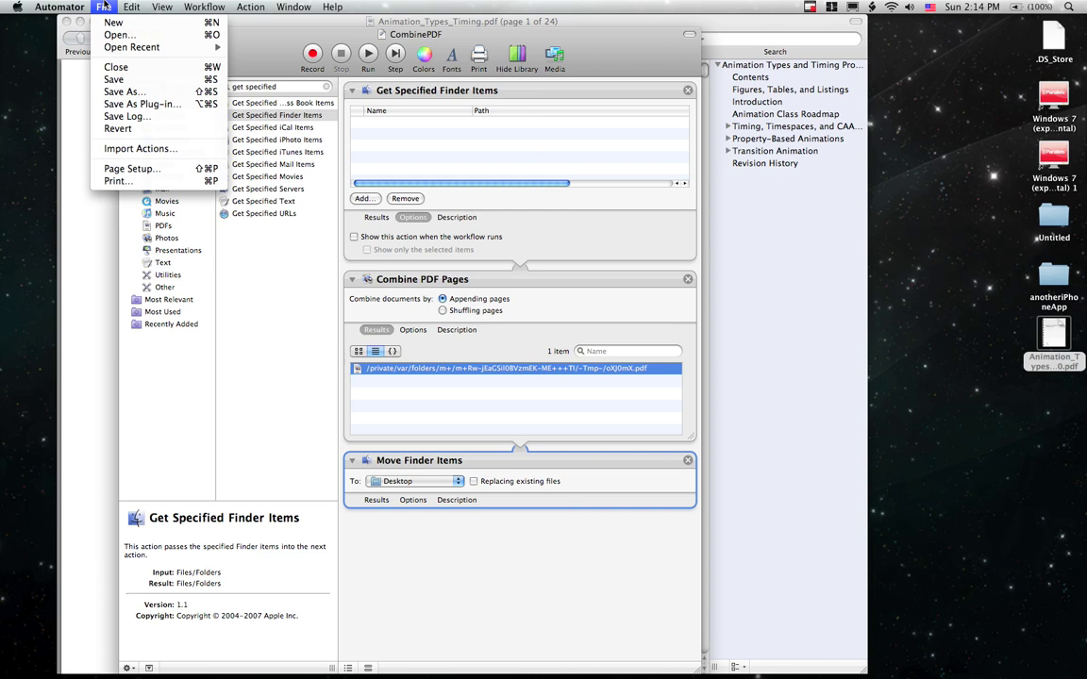
Step: Save the workflow with Save As Plug-in, named CombinePDF, with Finder as the plug-in host
{"action": "left_click", "coordinate": [132, 104]}
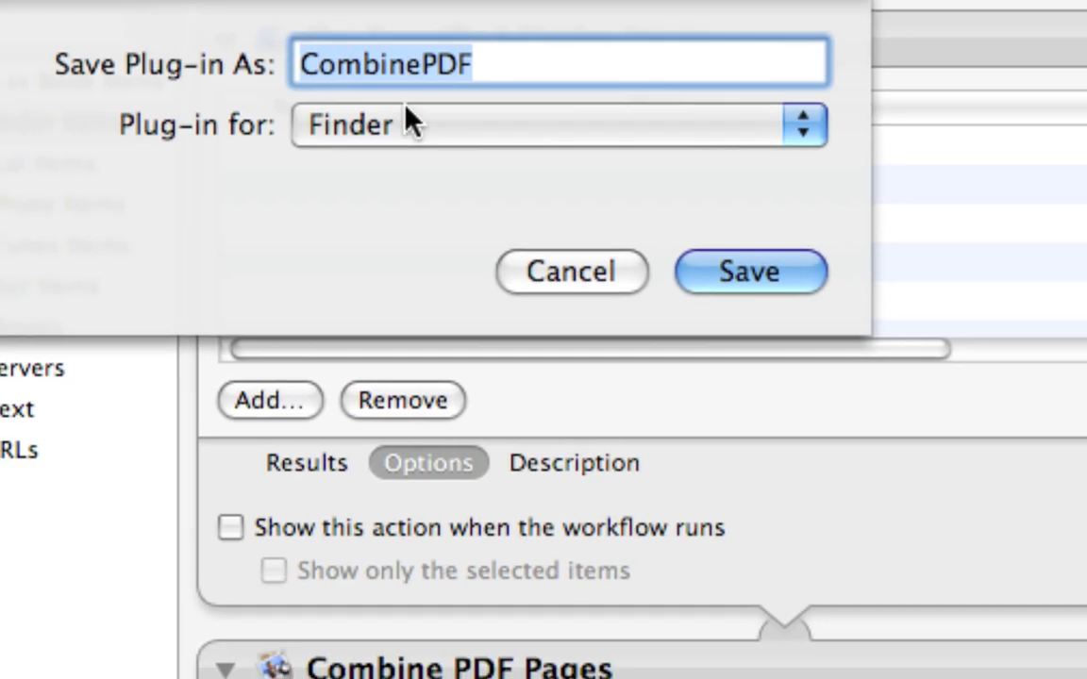
{"action": "left_click", "coordinate": [407, 147]}
{"action": "left_click", "coordinate": [406, 121]}
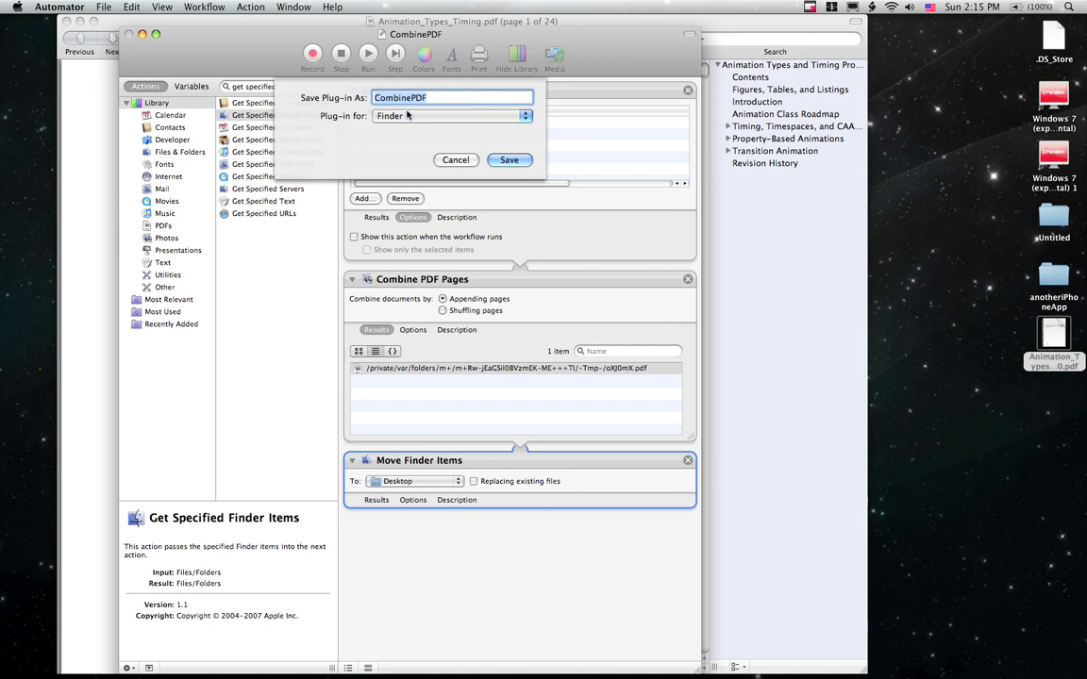
{"action": "left_click", "coordinate": [511, 162]}
Step: In Finder's My PDFs, select the three PDFs from Animation_Overview.pdf down to AppleScriptX.pdf
{"action": "mouse_move", "coordinate": [567, 676]}
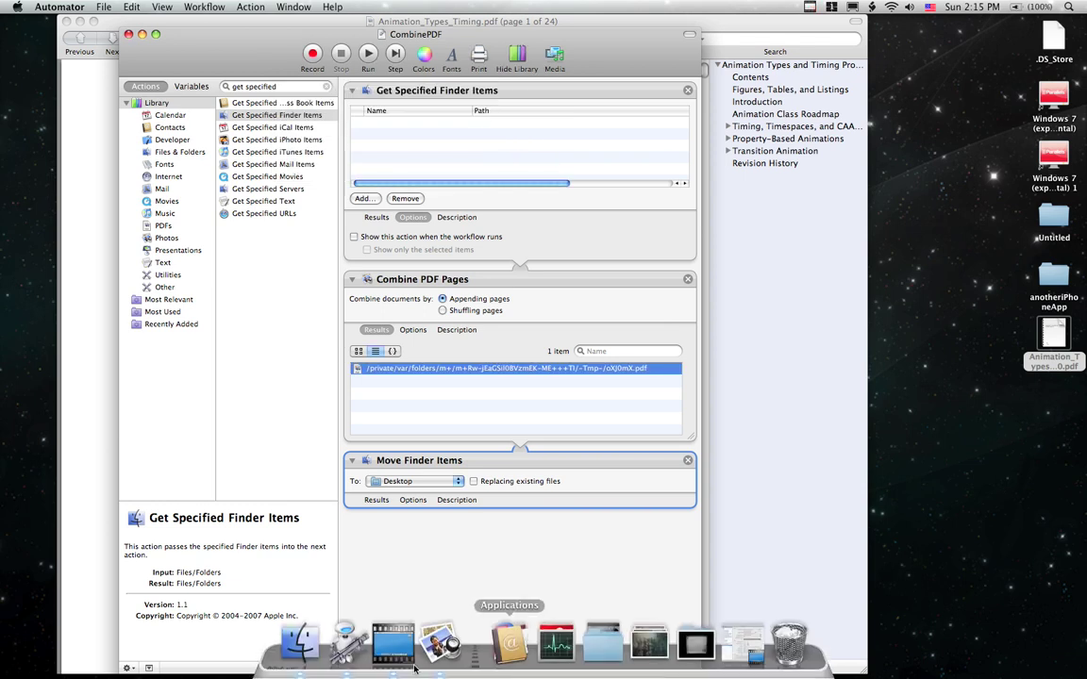
{"action": "left_click", "coordinate": [301, 645]}
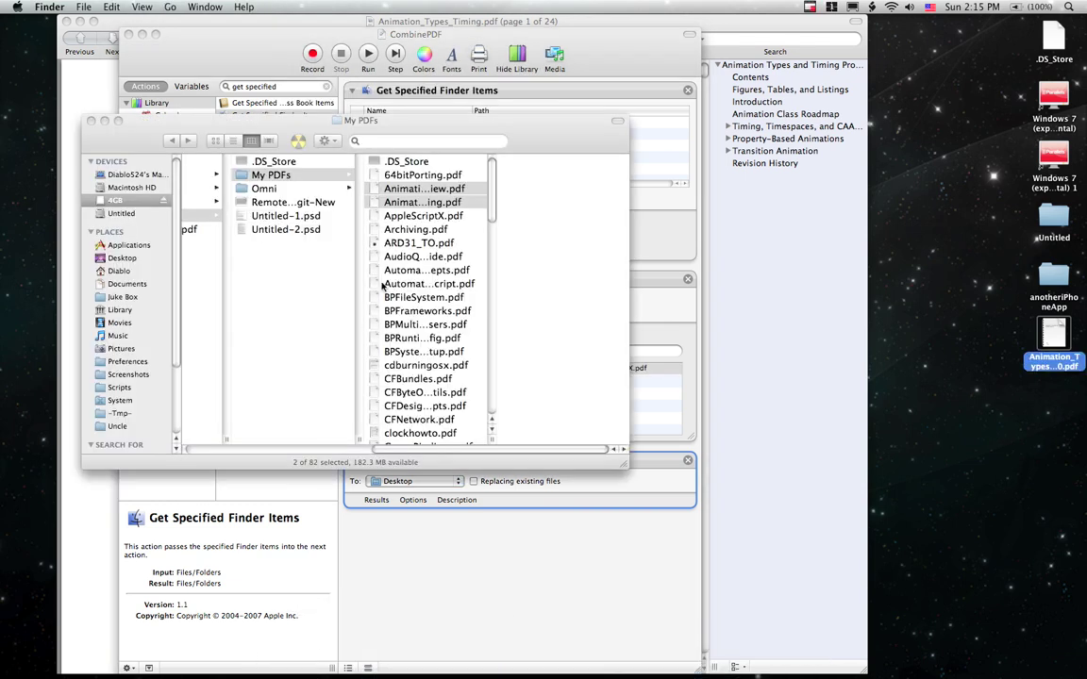
{"action": "left_click", "coordinate": [409, 192]}
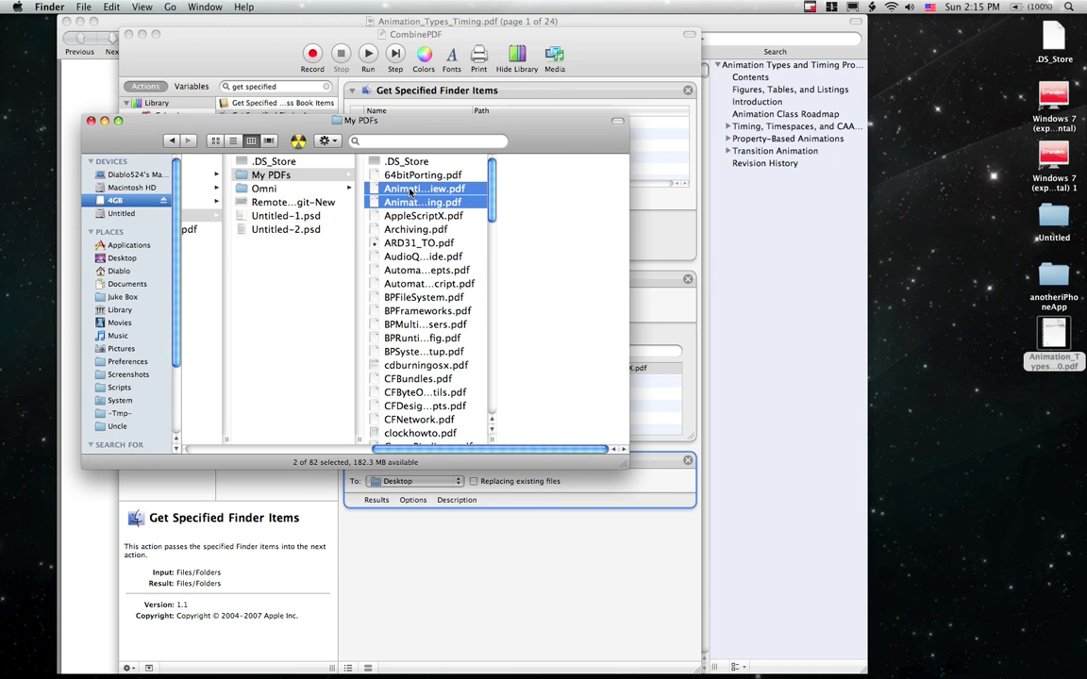
{"action": "left_click", "coordinate": [410, 191]}
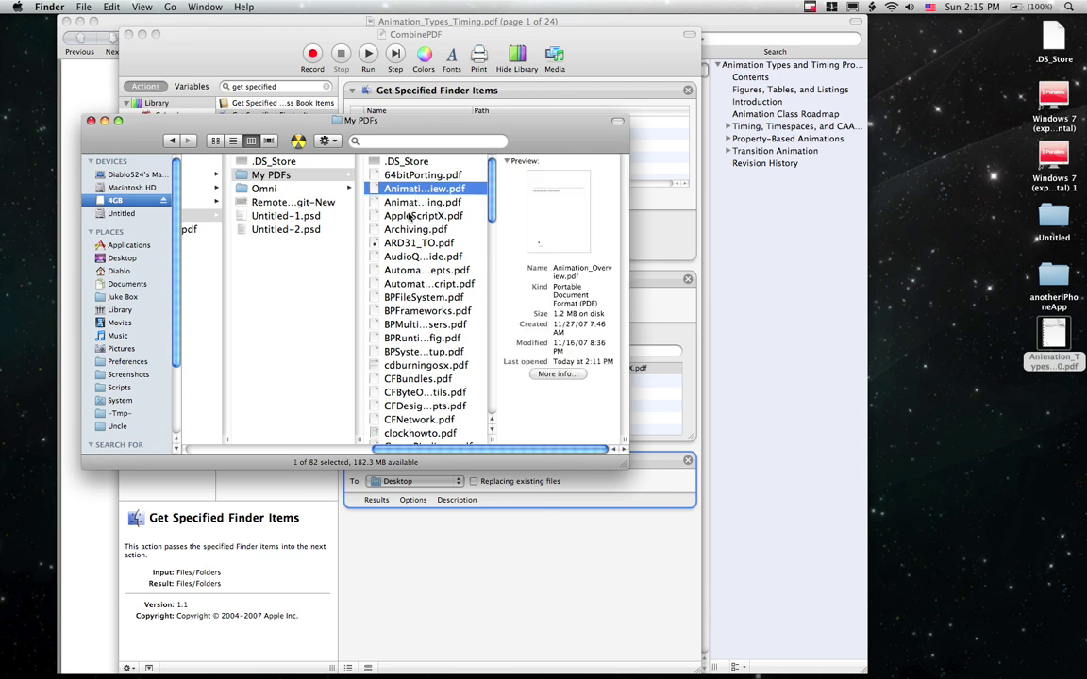
{"action": "left_click", "coordinate": [409, 216], "text": "shift"}
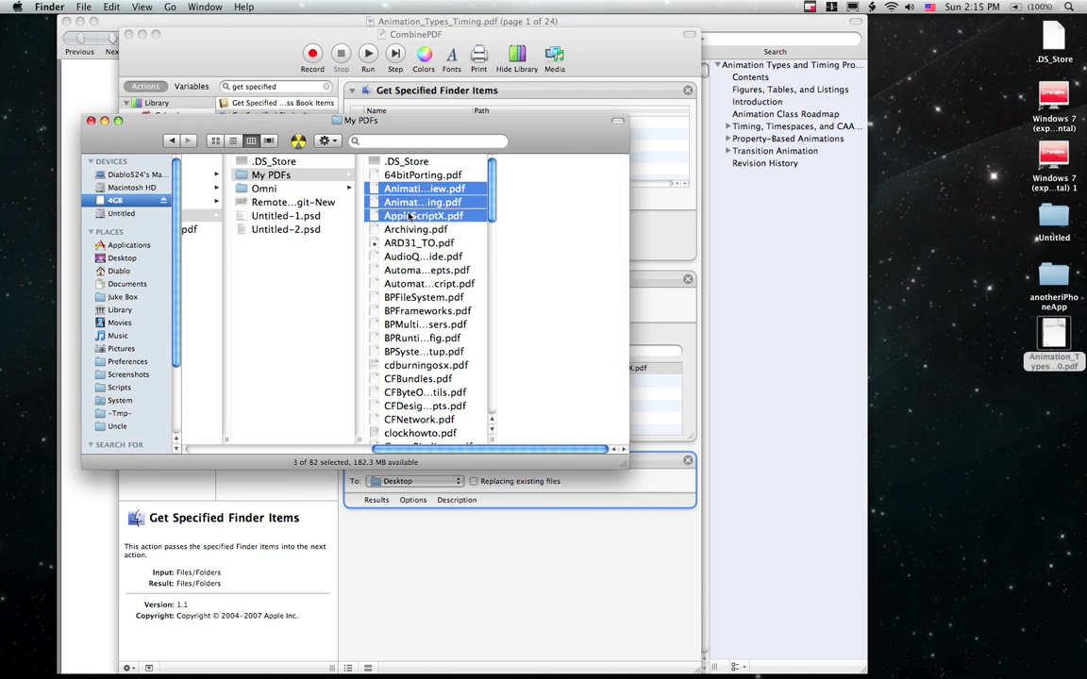
Step: Run the CombinePDF plug-in on them and select the resulting merged PDF on the Desktop
{"action": "right_click", "coordinate": [409, 216]}
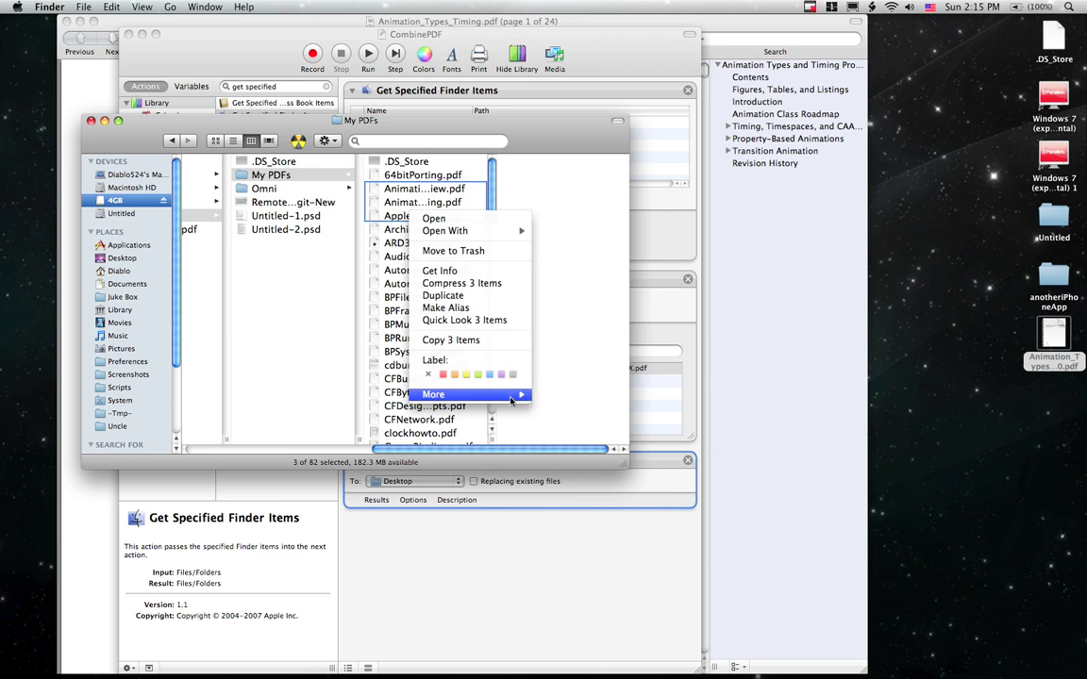
{"action": "mouse_move", "coordinate": [511, 401]}
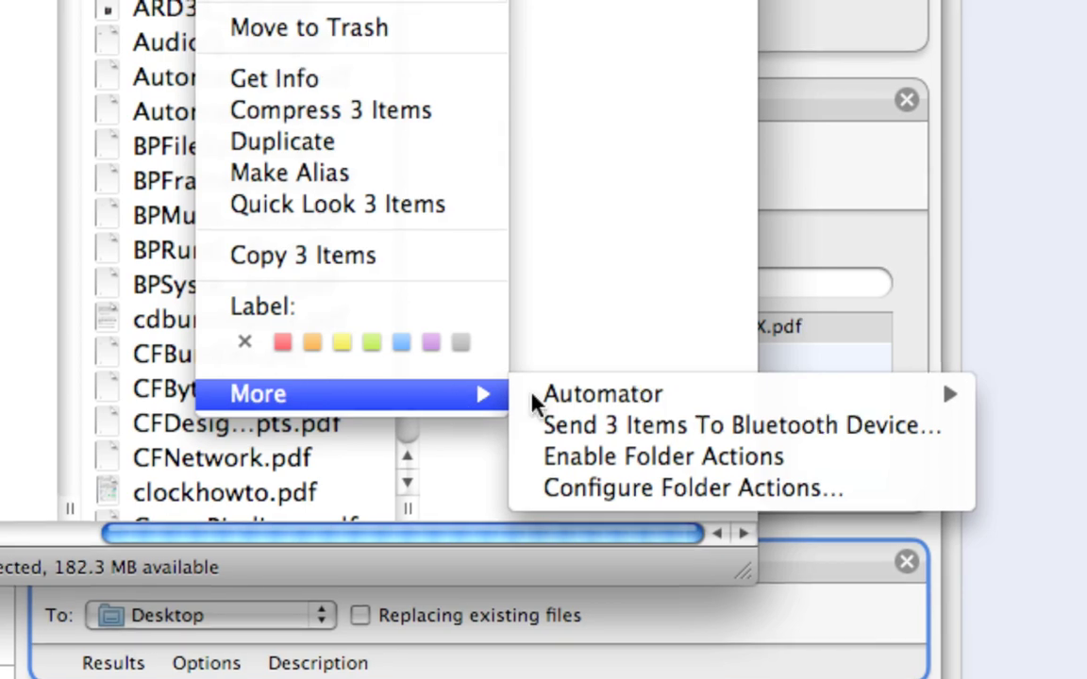
{"action": "mouse_move", "coordinate": [661, 396]}
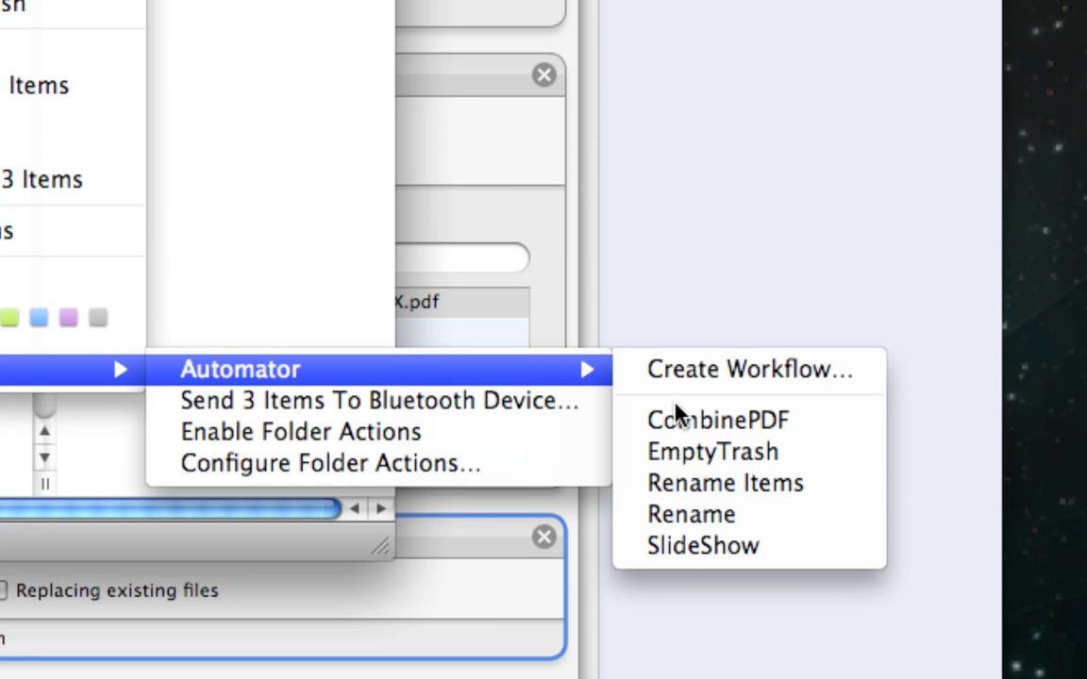
{"action": "left_click", "coordinate": [680, 423]}
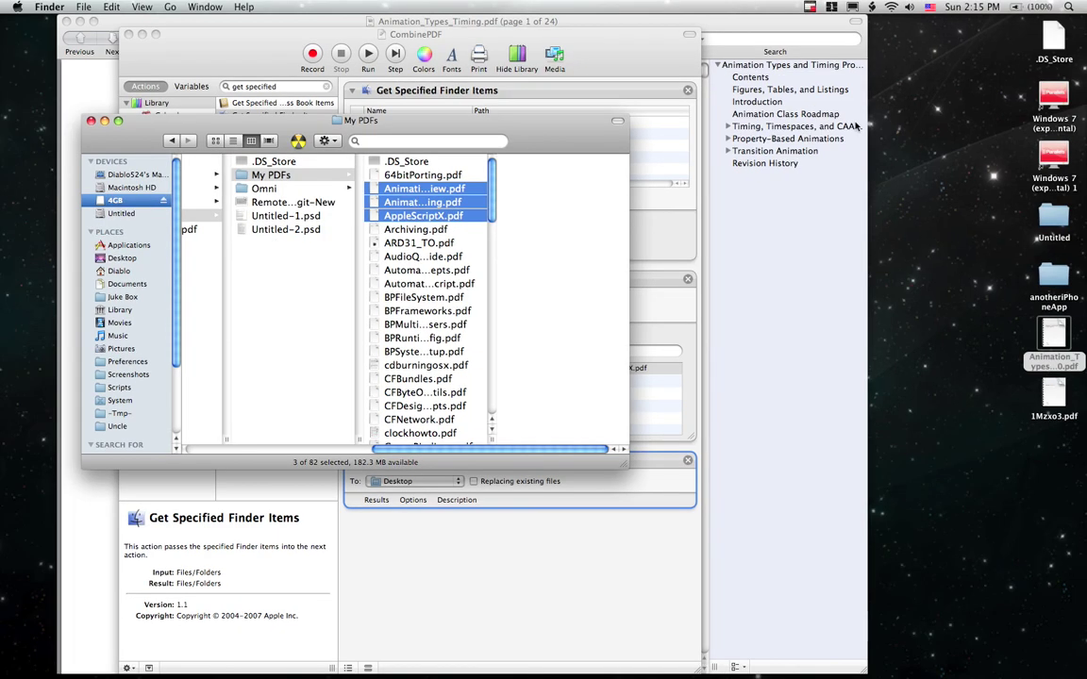
{"action": "left_click", "coordinate": [1045, 396]}
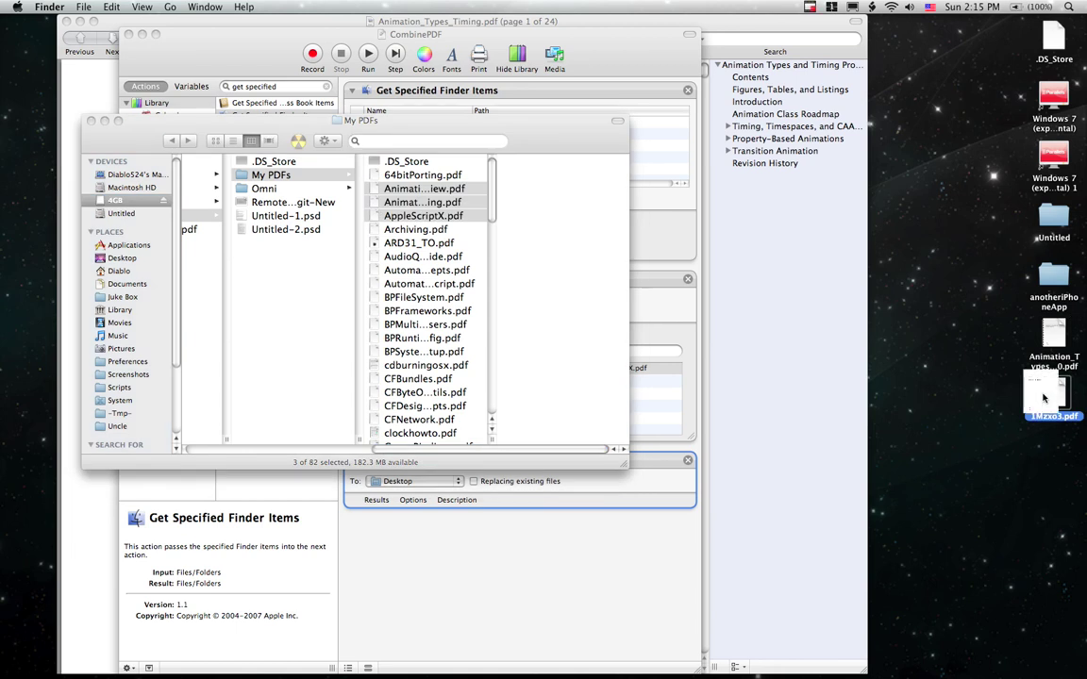
{"action": "key", "text": "space"}
{"action": "scroll", "coordinate": [458, 287], "scroll_direction": "down", "scroll_amount": 15}
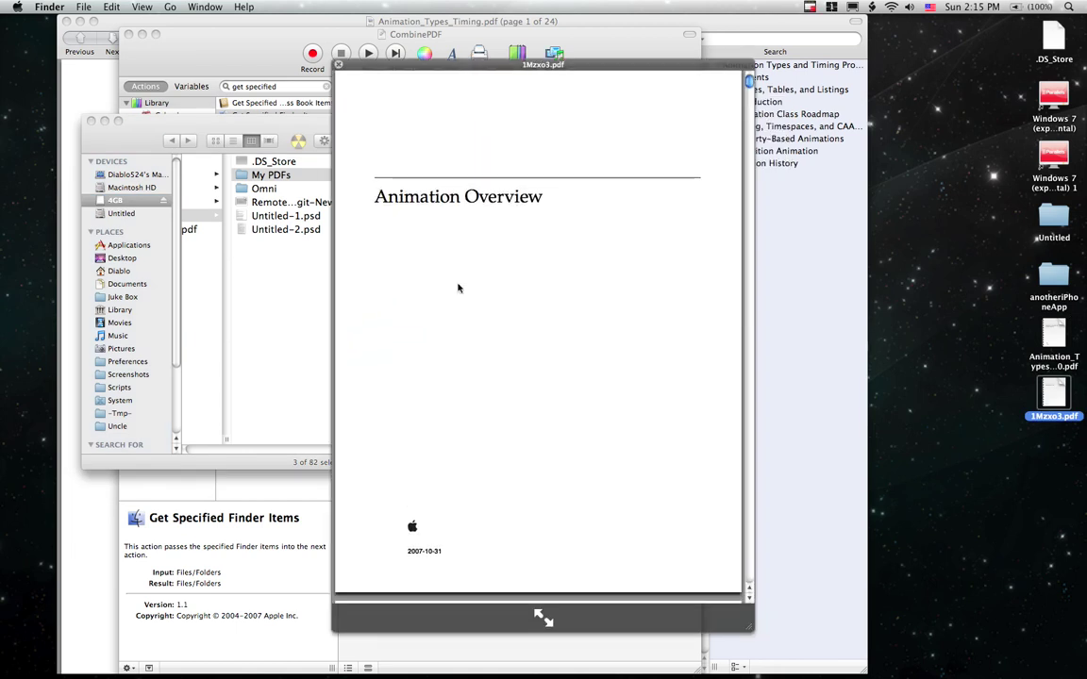
{"action": "scroll", "coordinate": [458, 287], "scroll_direction": "down", "scroll_amount": 15}
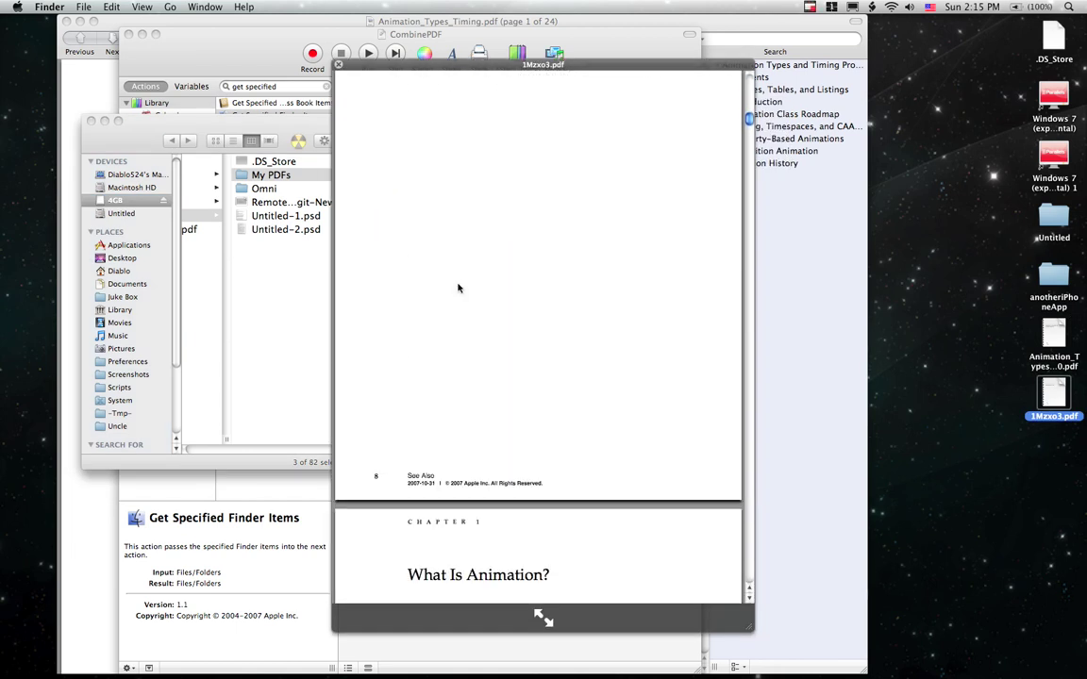
{"action": "scroll", "coordinate": [459, 288], "scroll_direction": "down", "scroll_amount": 1}
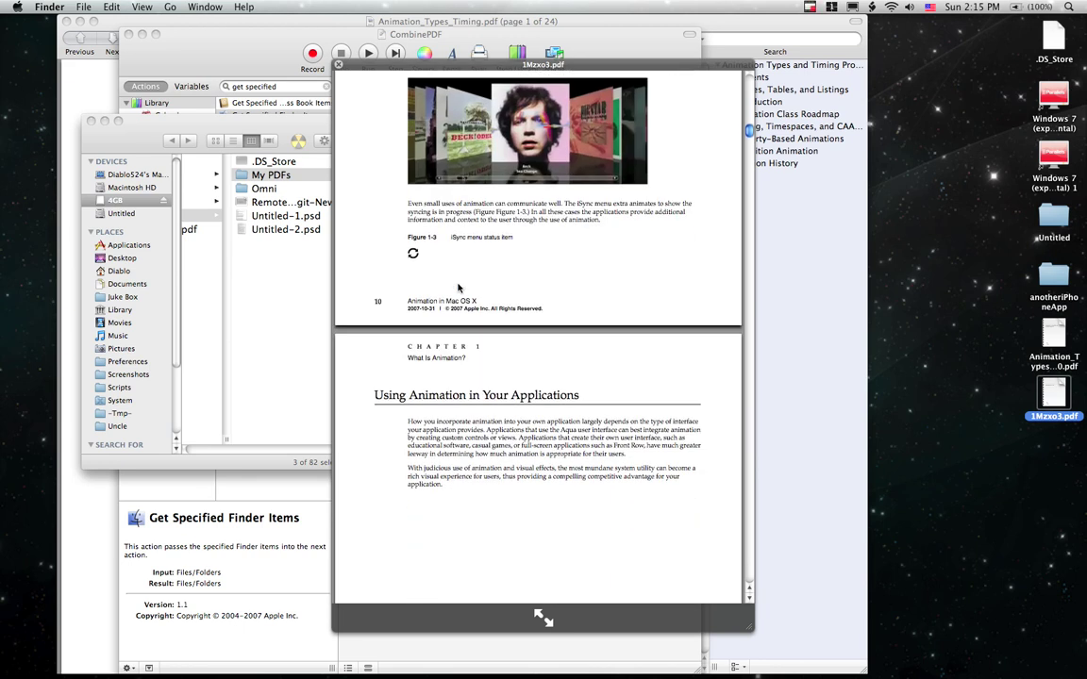
{"action": "key", "text": "space"}
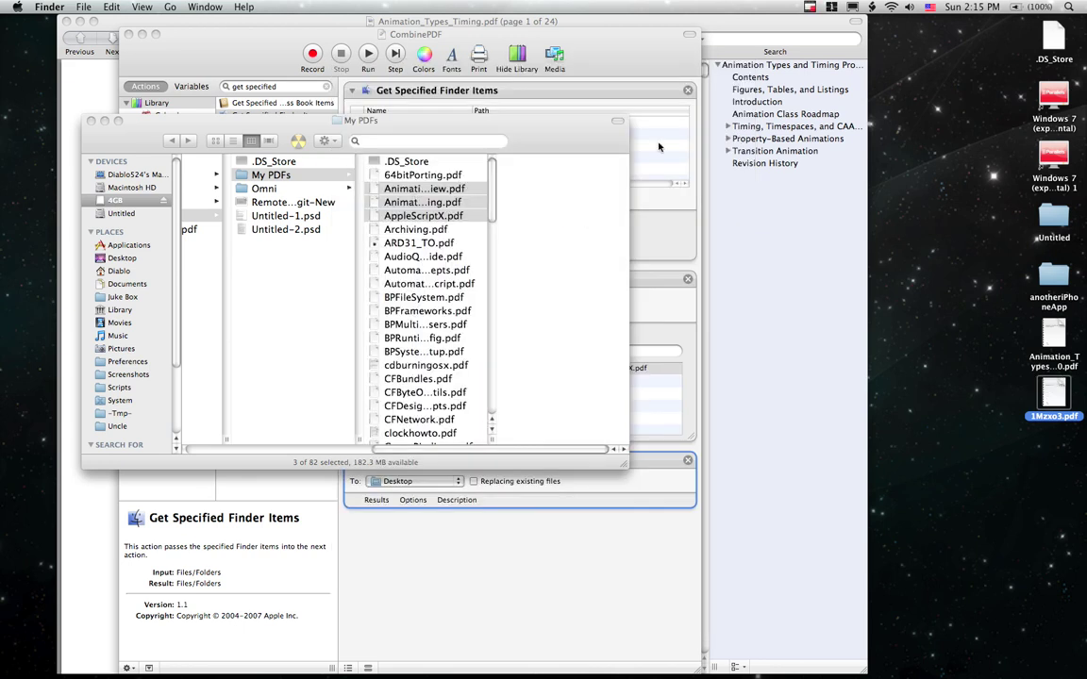
{"action": "left_click", "coordinate": [811, 6]}
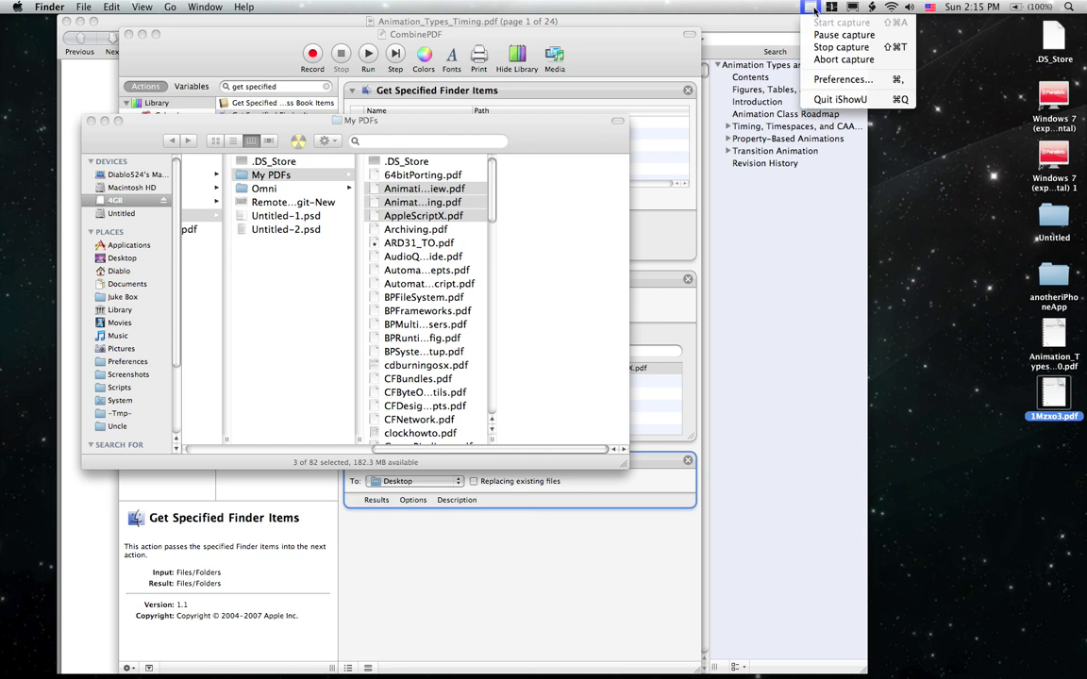